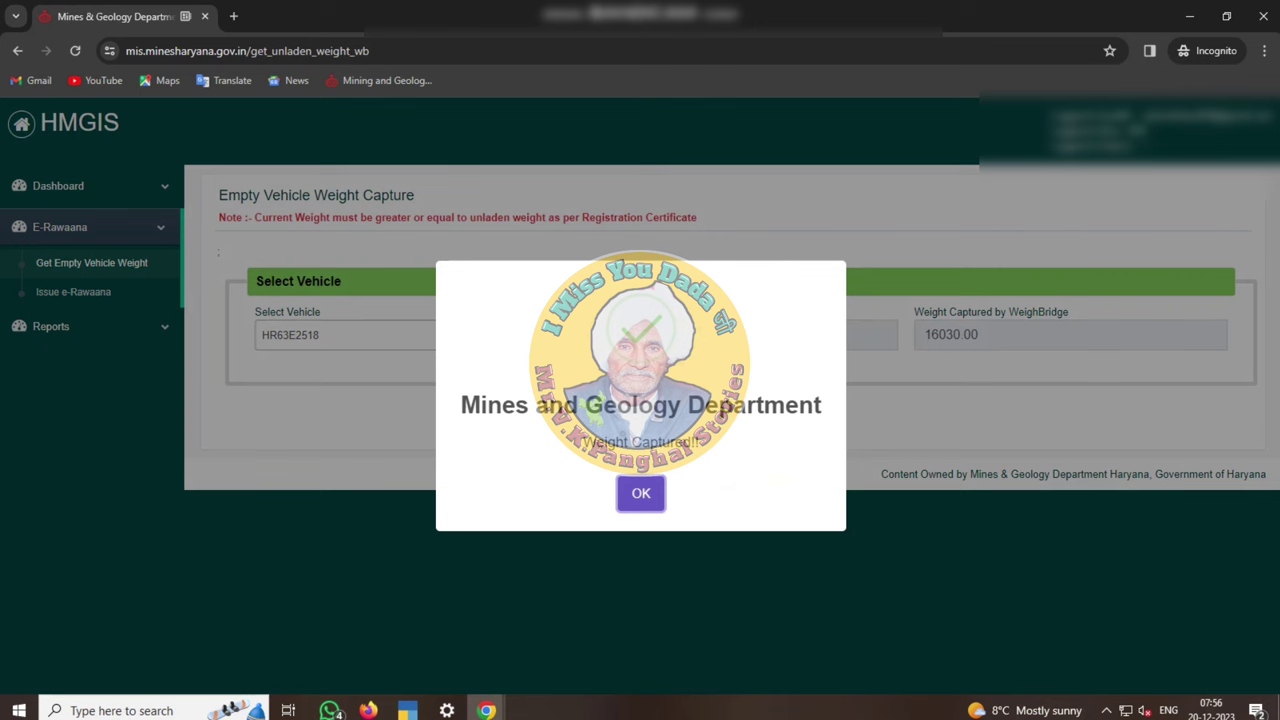
pyautogui.press('Return')
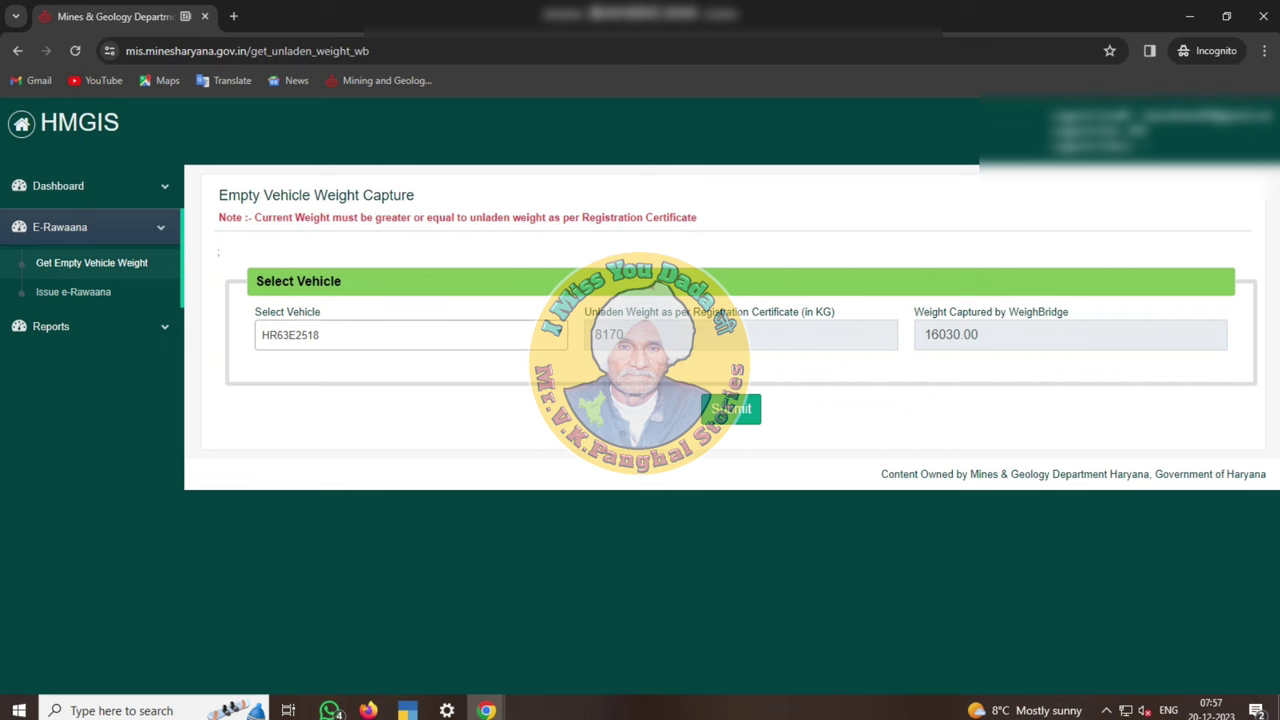
pyautogui.click(731, 408)
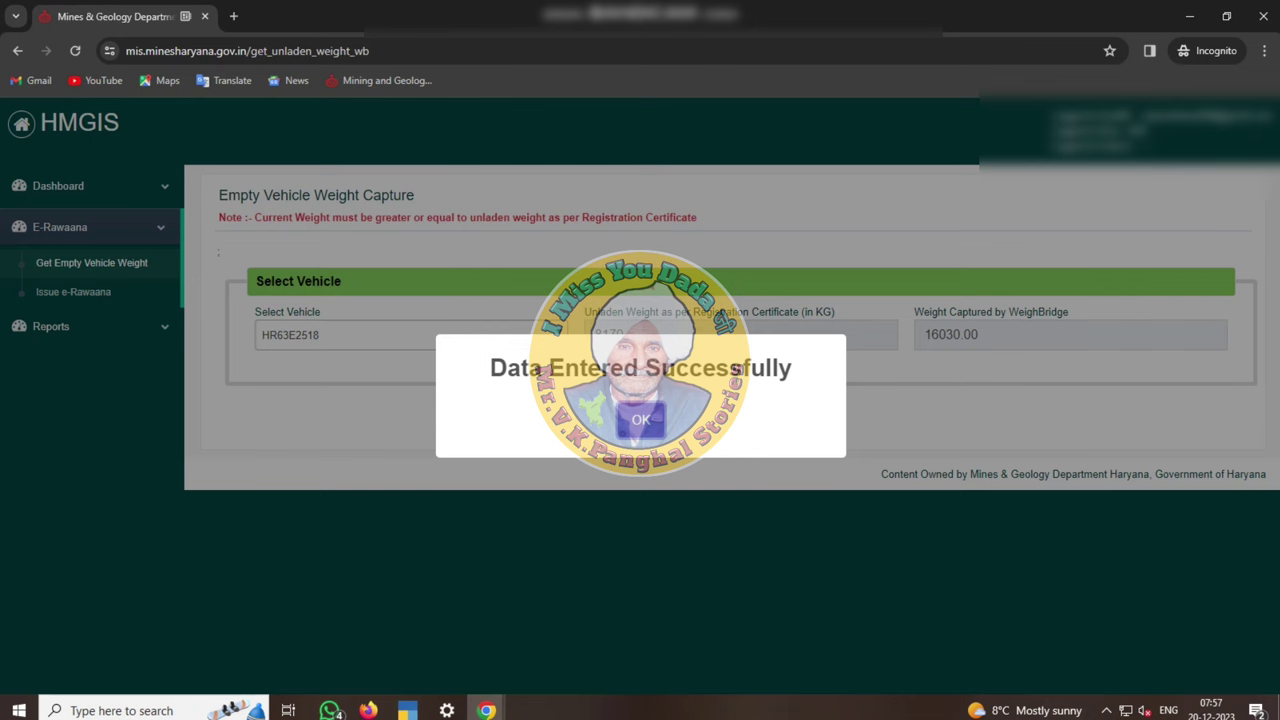
pyautogui.press('Return')
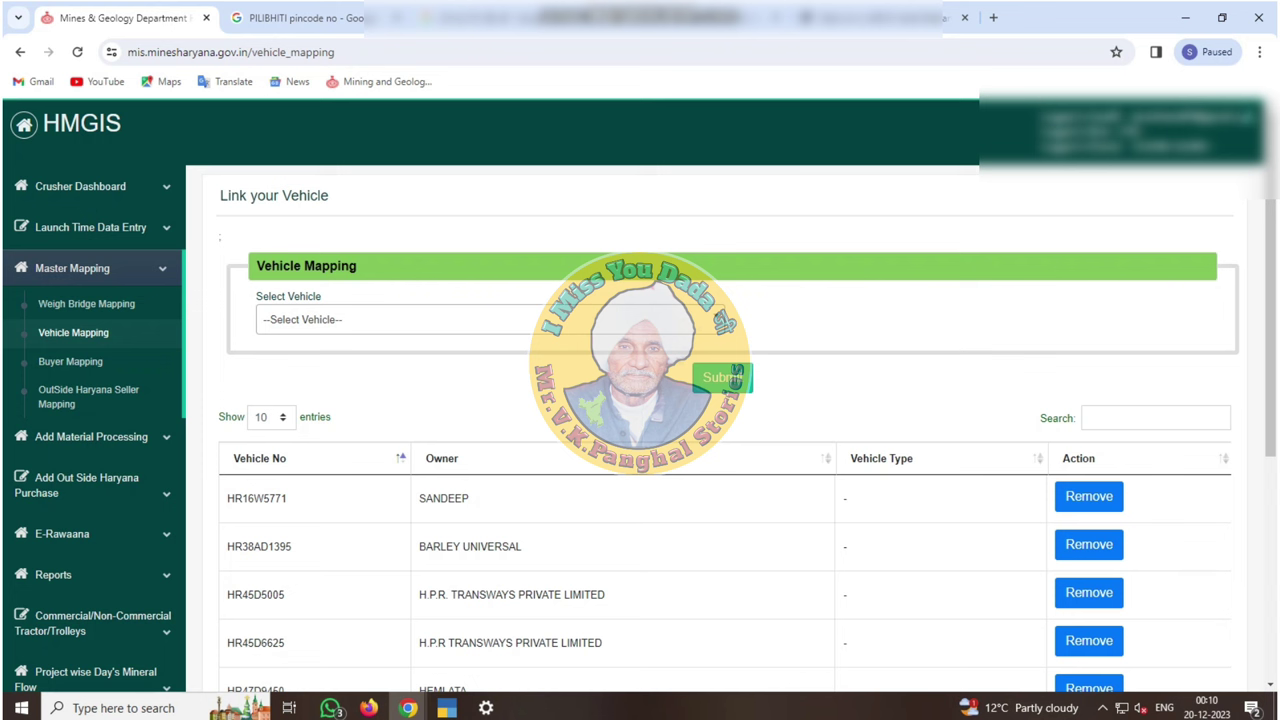
pyautogui.click(390, 319)
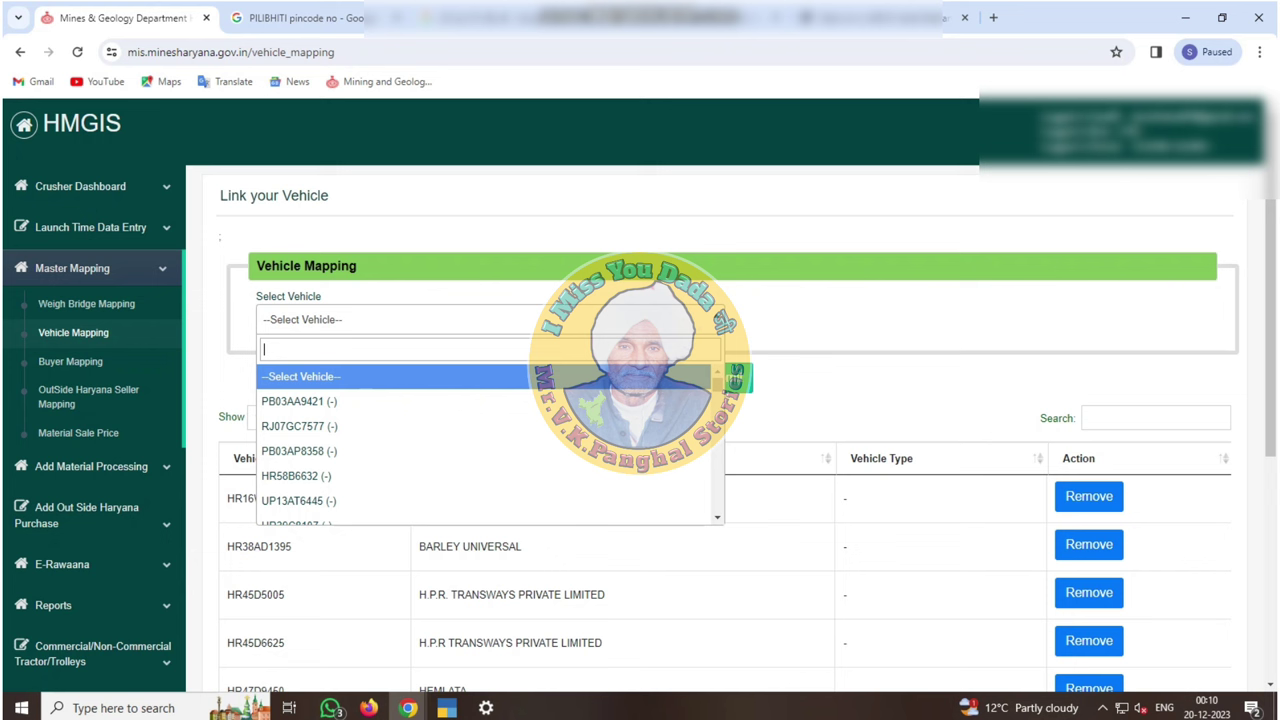
pyautogui.write('HR')
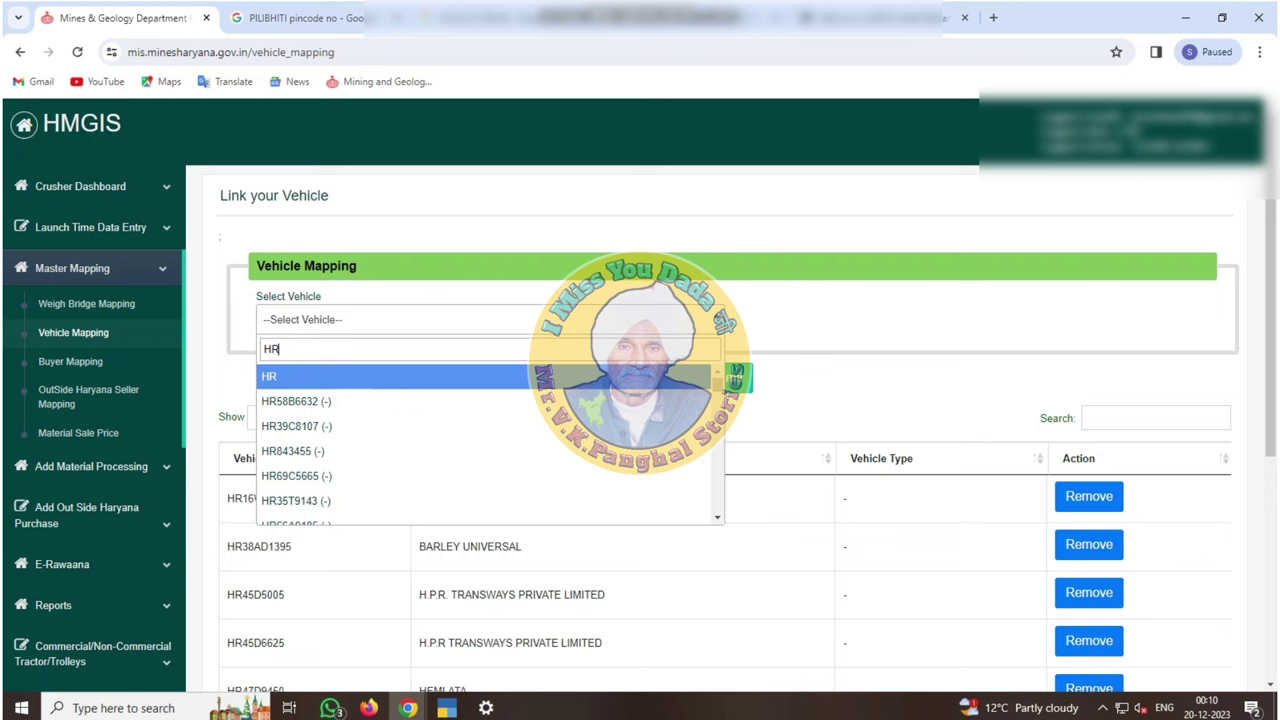
pyautogui.write('46E9474')
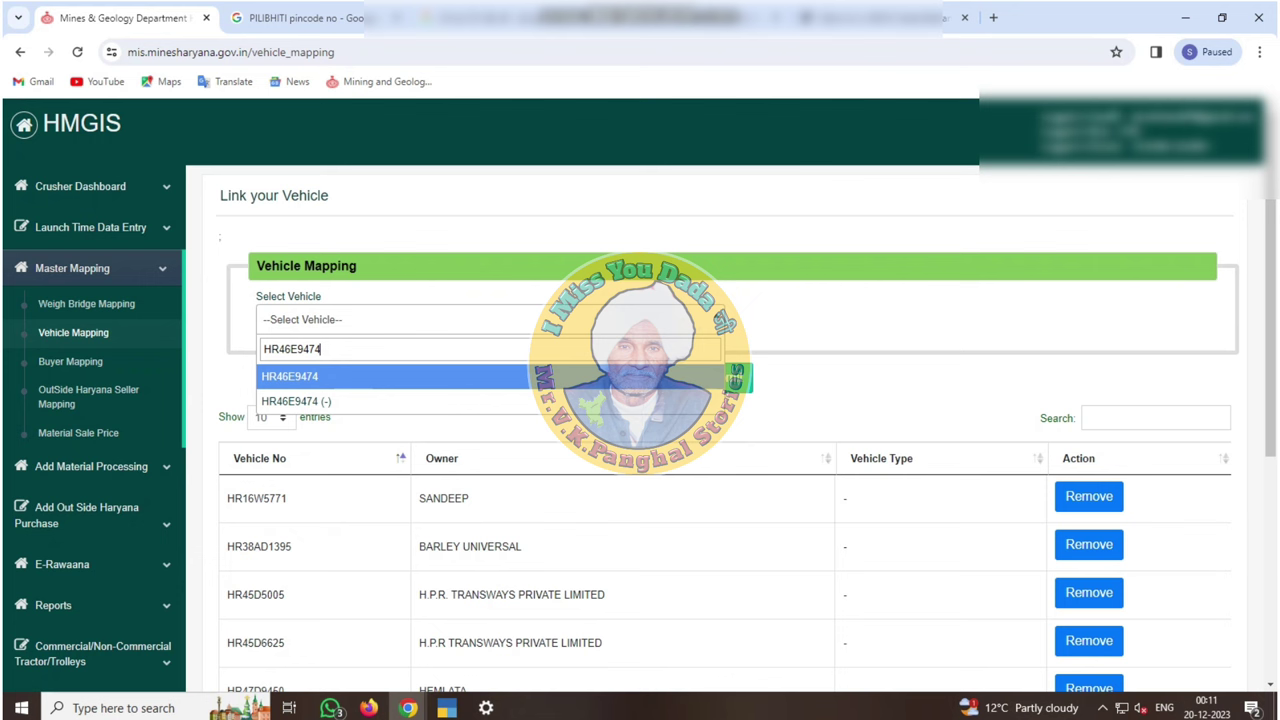
pyautogui.press('Down')
pyautogui.press('Return')
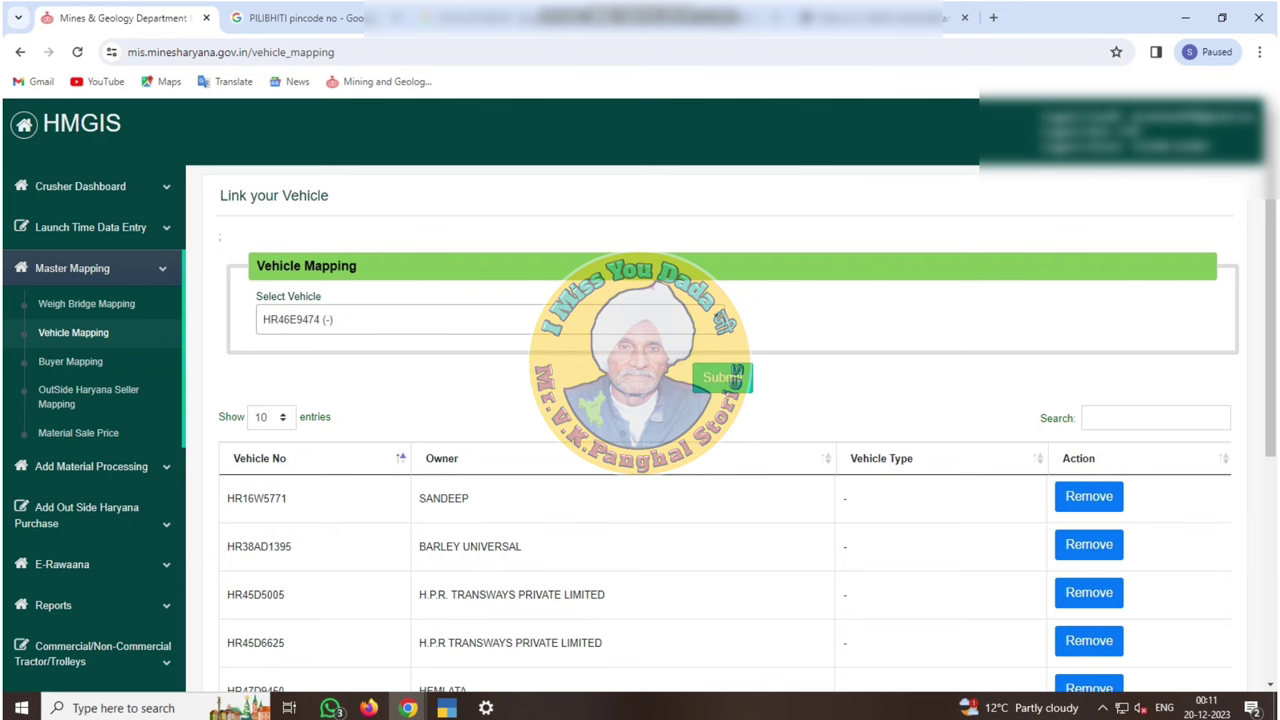
# Save the HR46E9474 vehicle mapping and wait out the unresponsive page
pyautogui.scroll(-1, 720, 340)
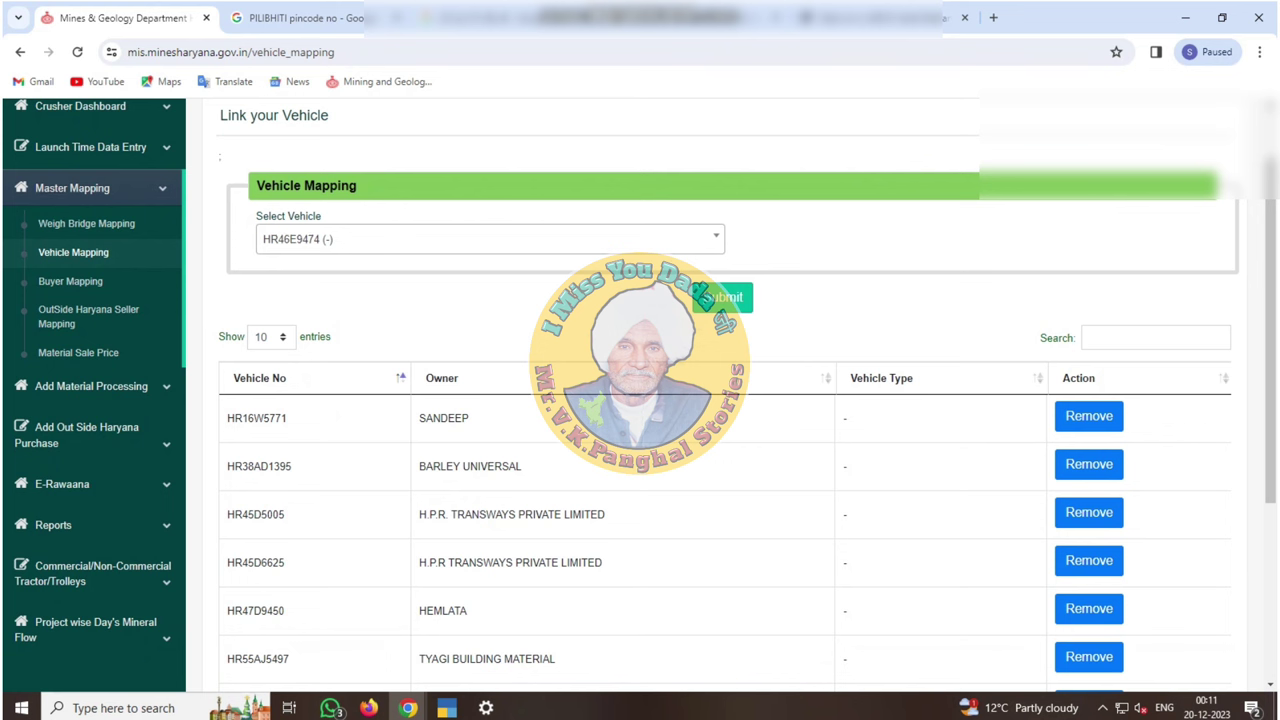
pyautogui.click(706, 297)
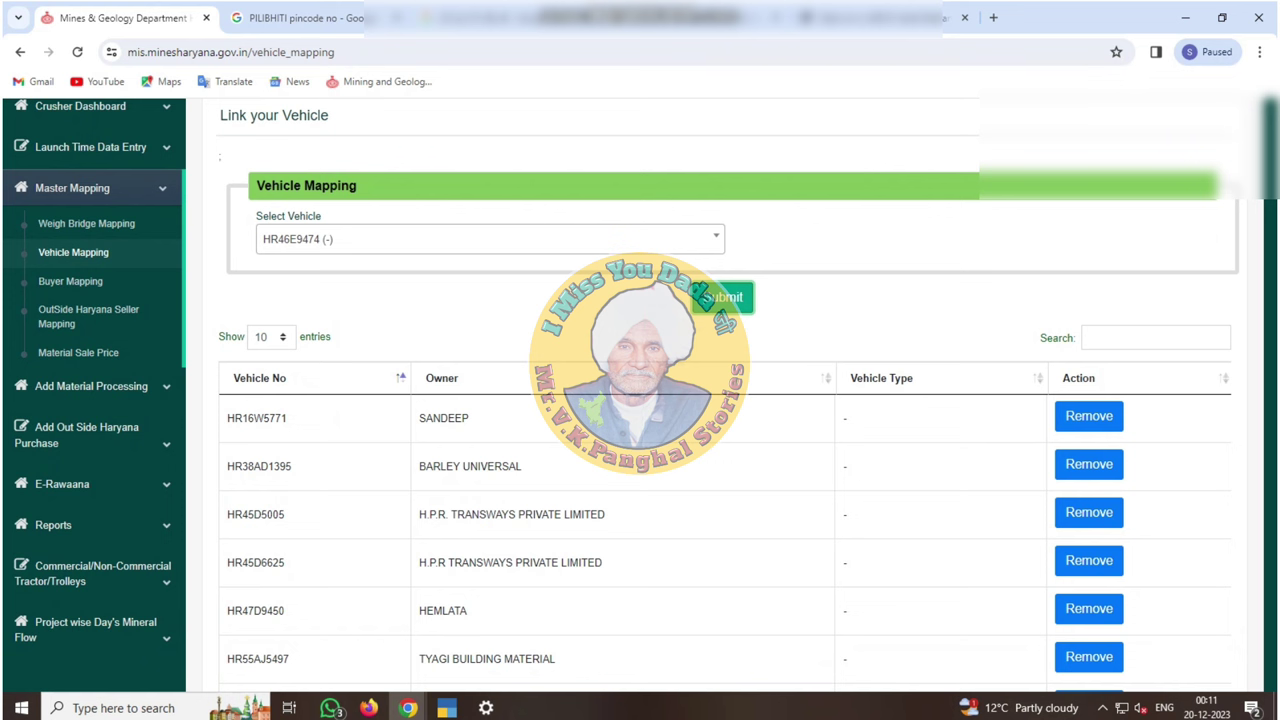
pyautogui.click(707, 298)
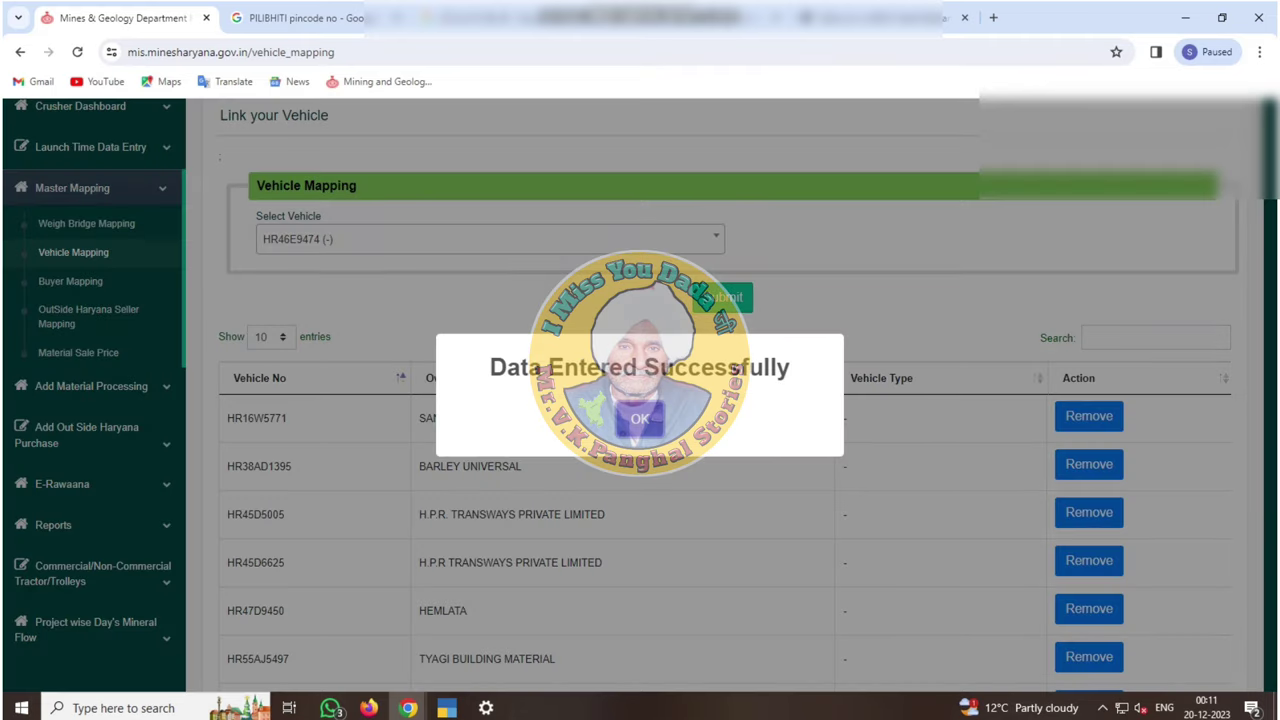
pyautogui.press('Return')
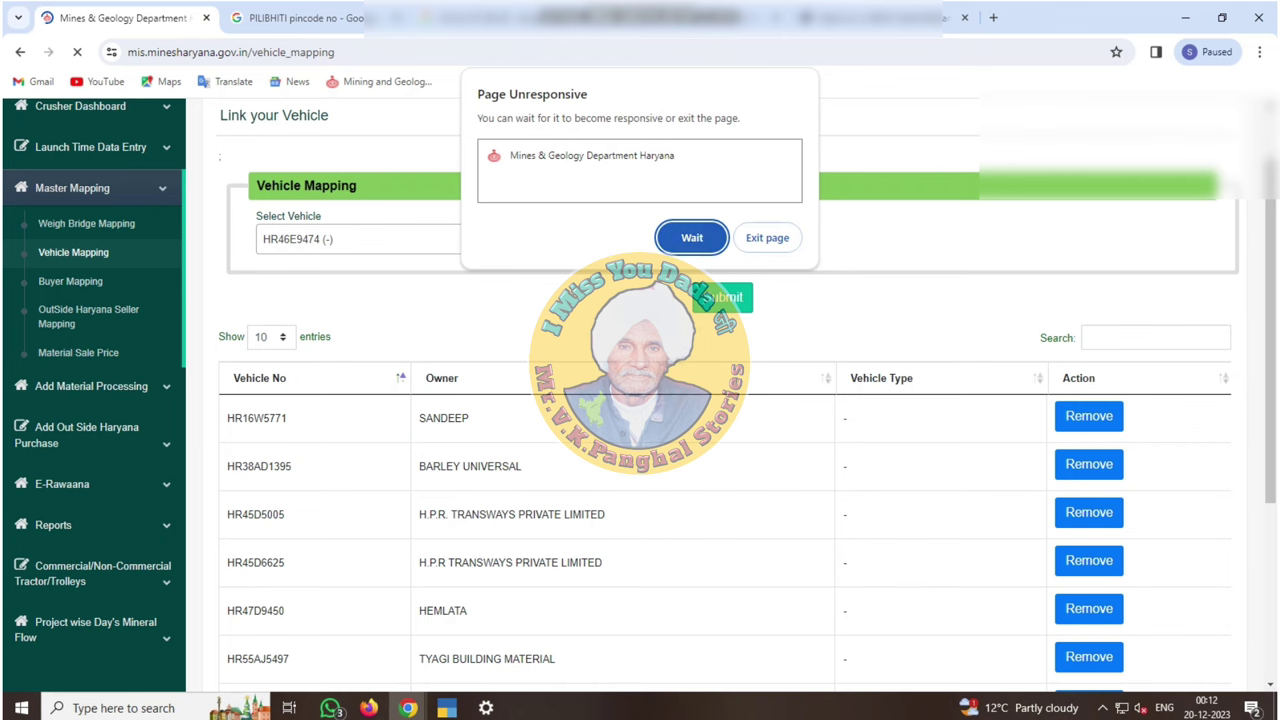
pyautogui.click(715, 233)
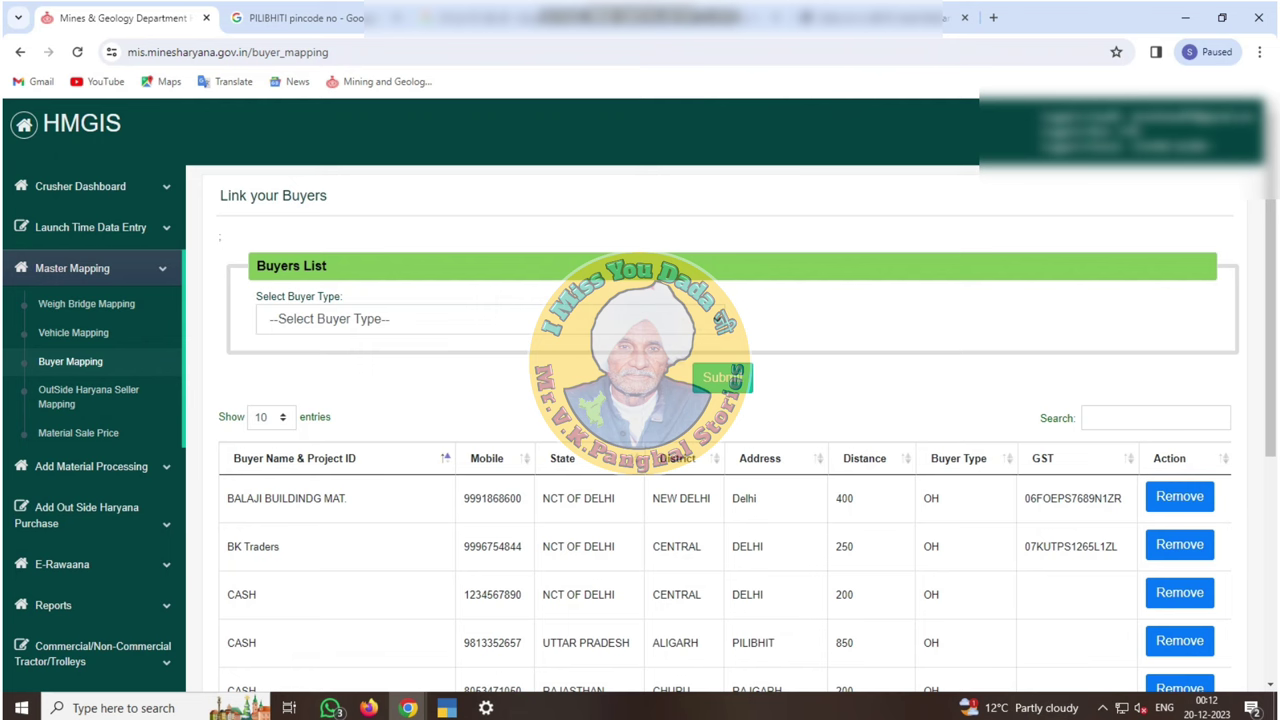
# Set buyer type End User (Only Haryana), enter the buyer's mobile number, and check the State list
pyautogui.scroll(-3, 705, 297)
pyautogui.scroll(2, 705, 297)
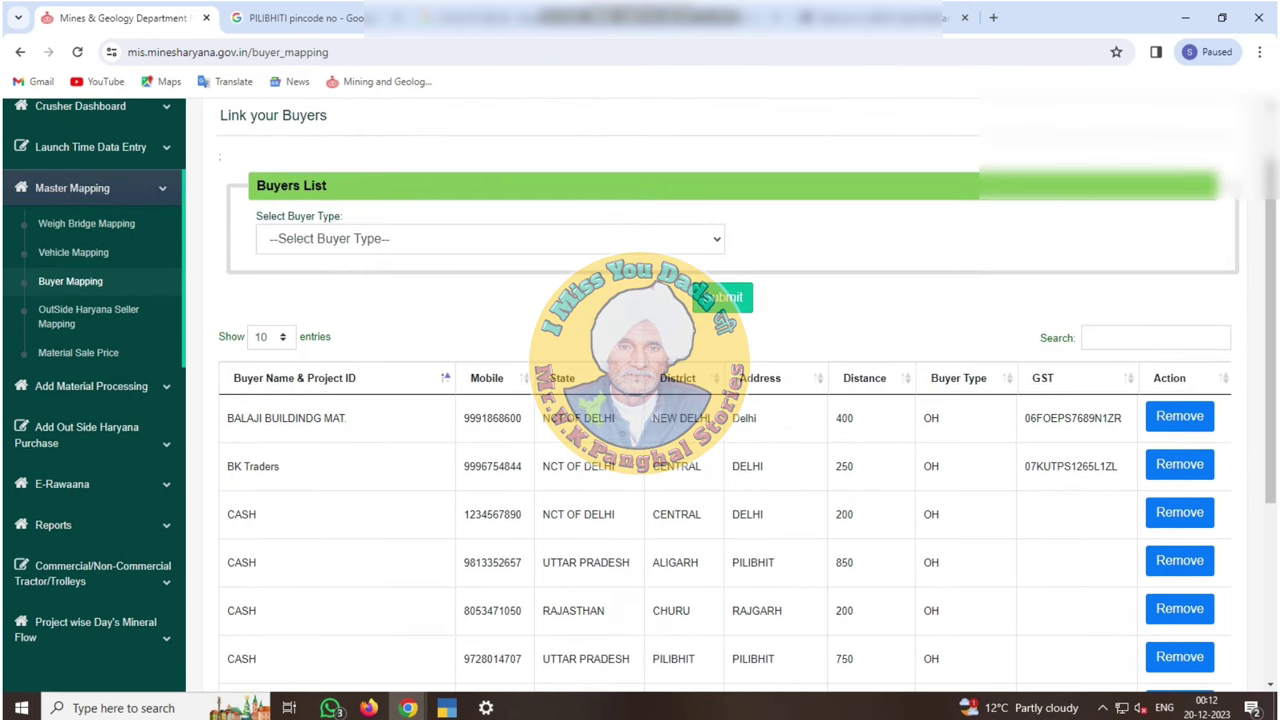
pyautogui.click(705, 238)
pyautogui.press('Down')
pyautogui.press('Down')
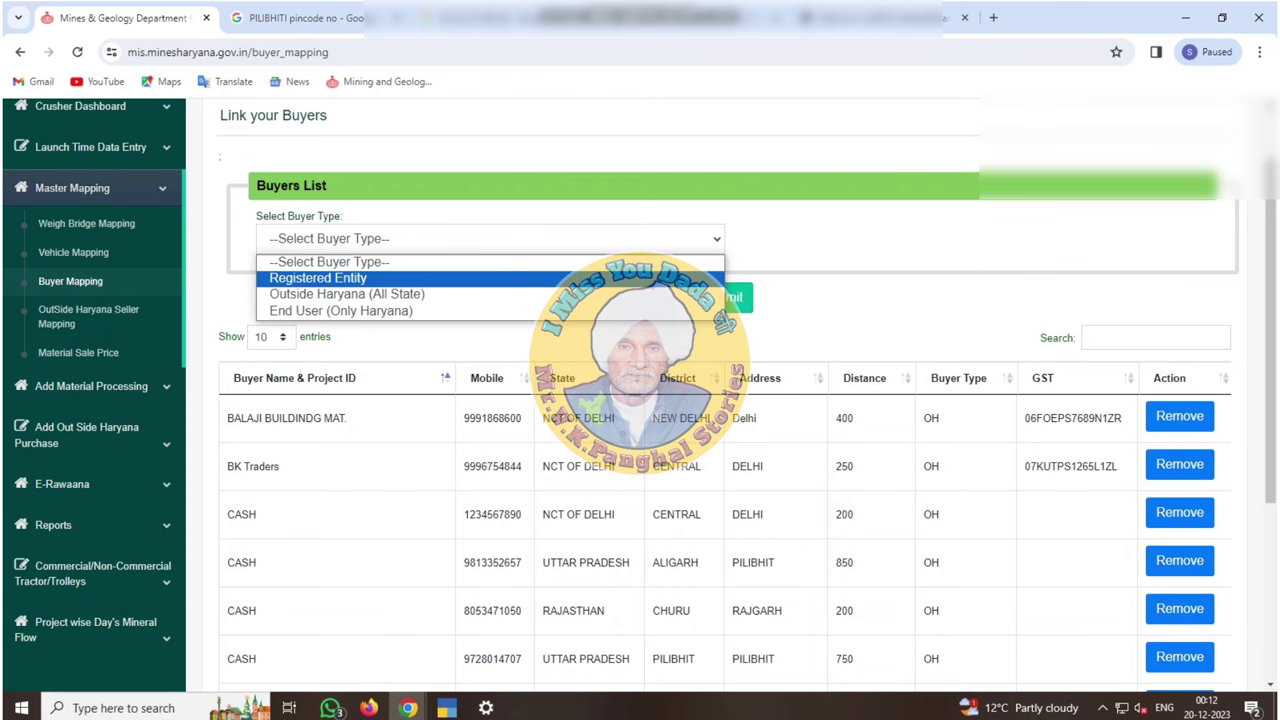
pyautogui.press('Return')
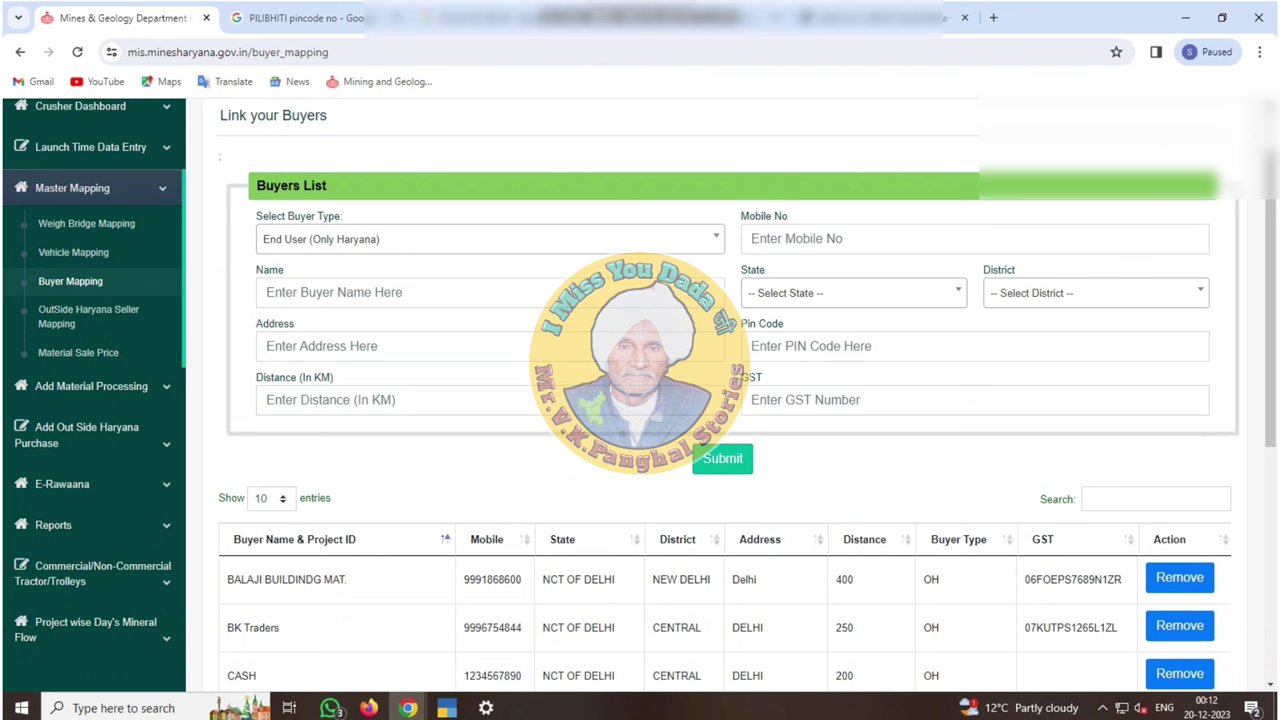
pyautogui.click(853, 292)
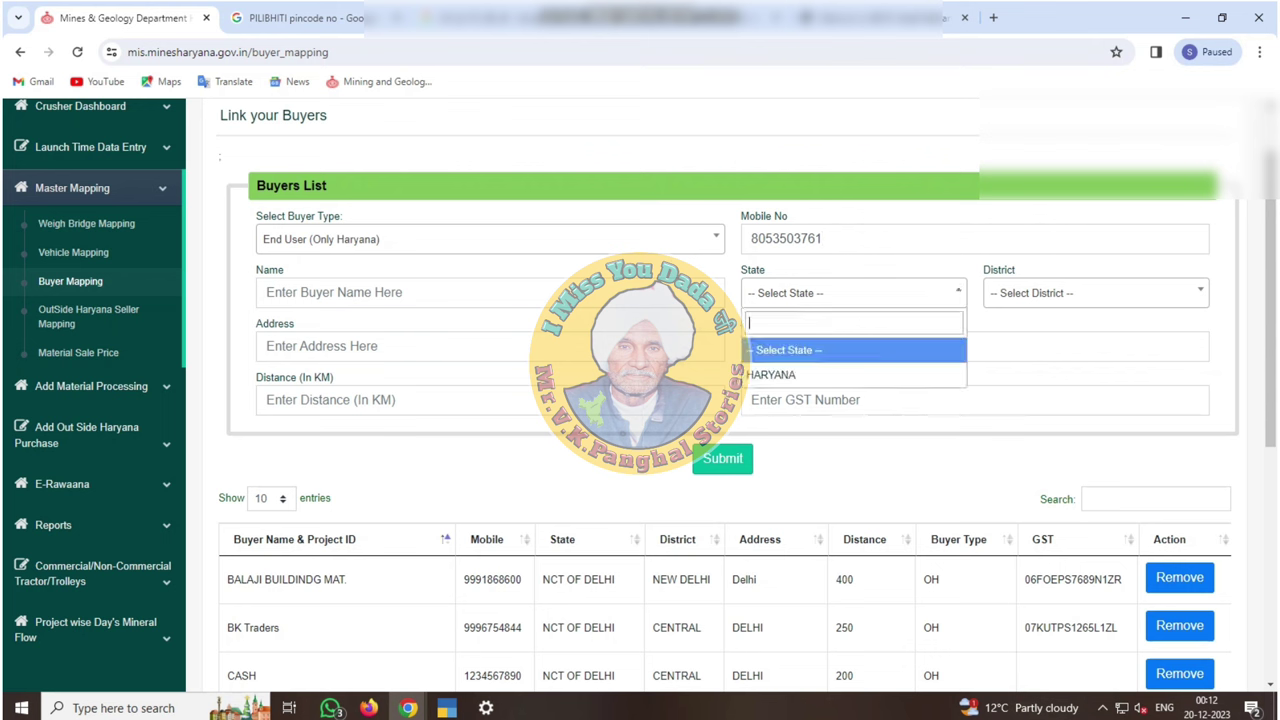
pyautogui.click(490, 238)
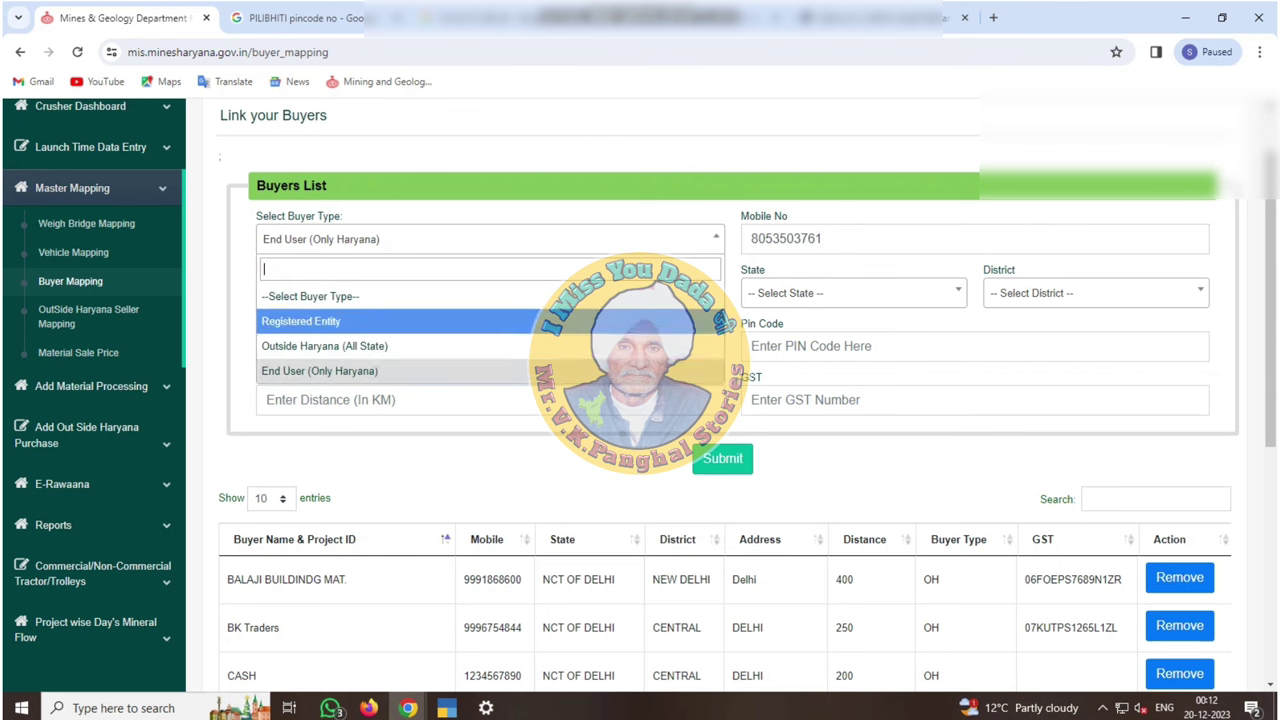
# Switch buyer type to Outside Haryana (All State), enter the mobile number, choose state NCT OF DELHI
pyautogui.click(340, 345)
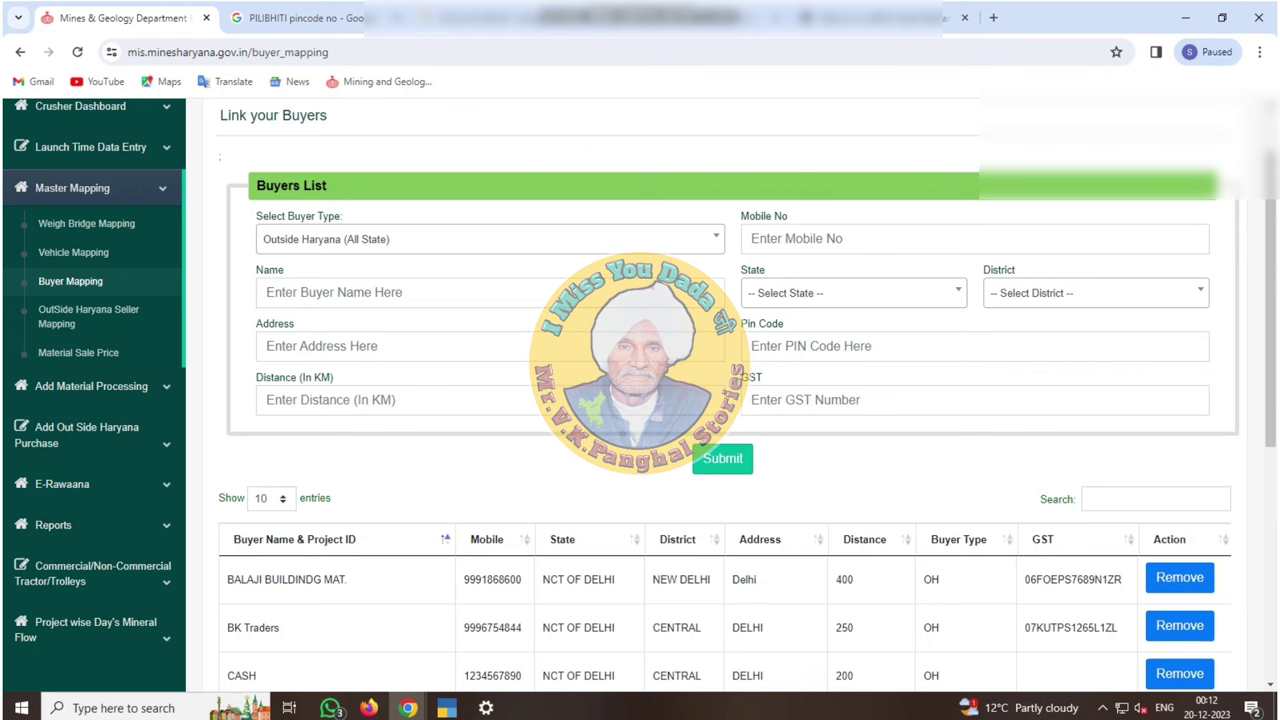
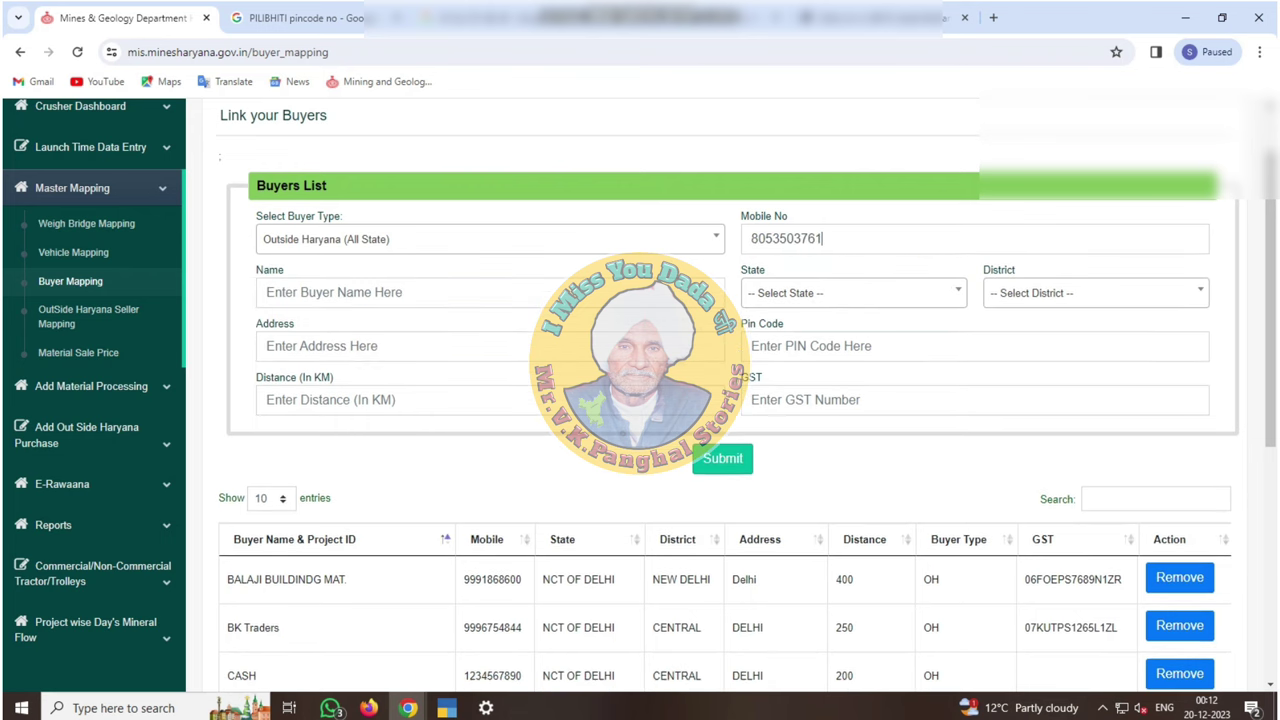
pyautogui.click(853, 293)
pyautogui.press('Down')
pyautogui.press('Down')
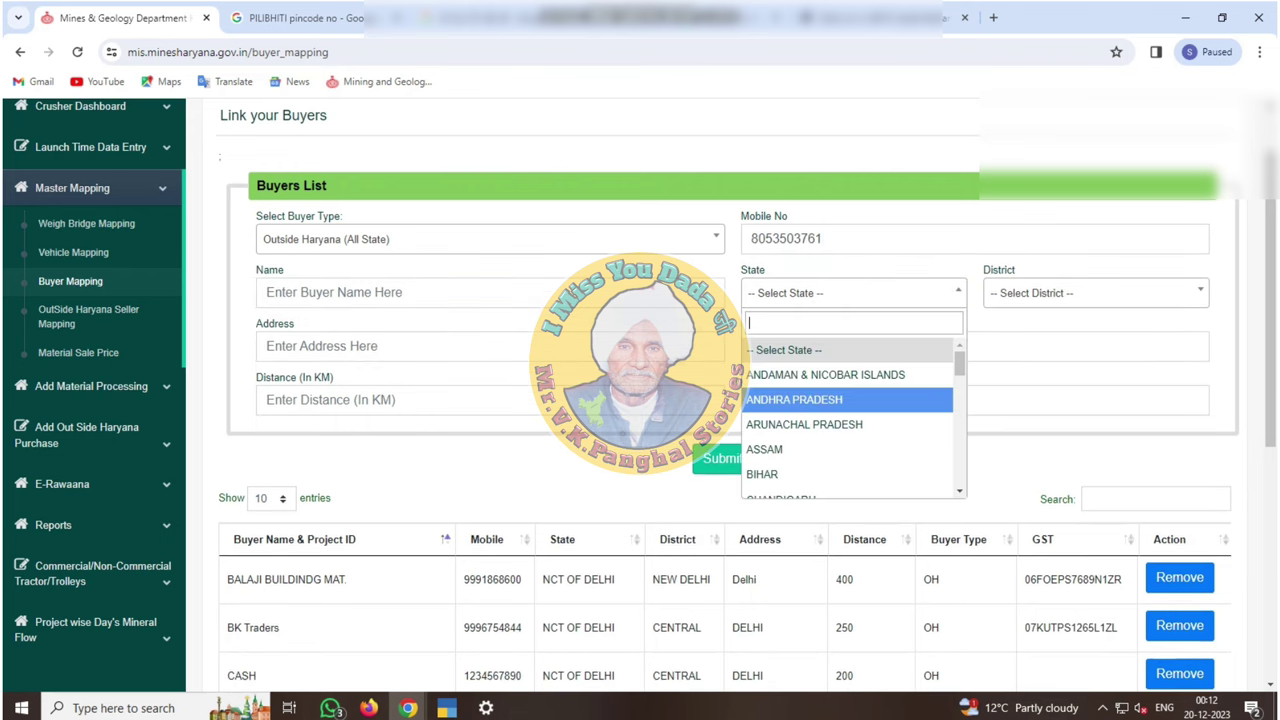
pyautogui.write('DEL')
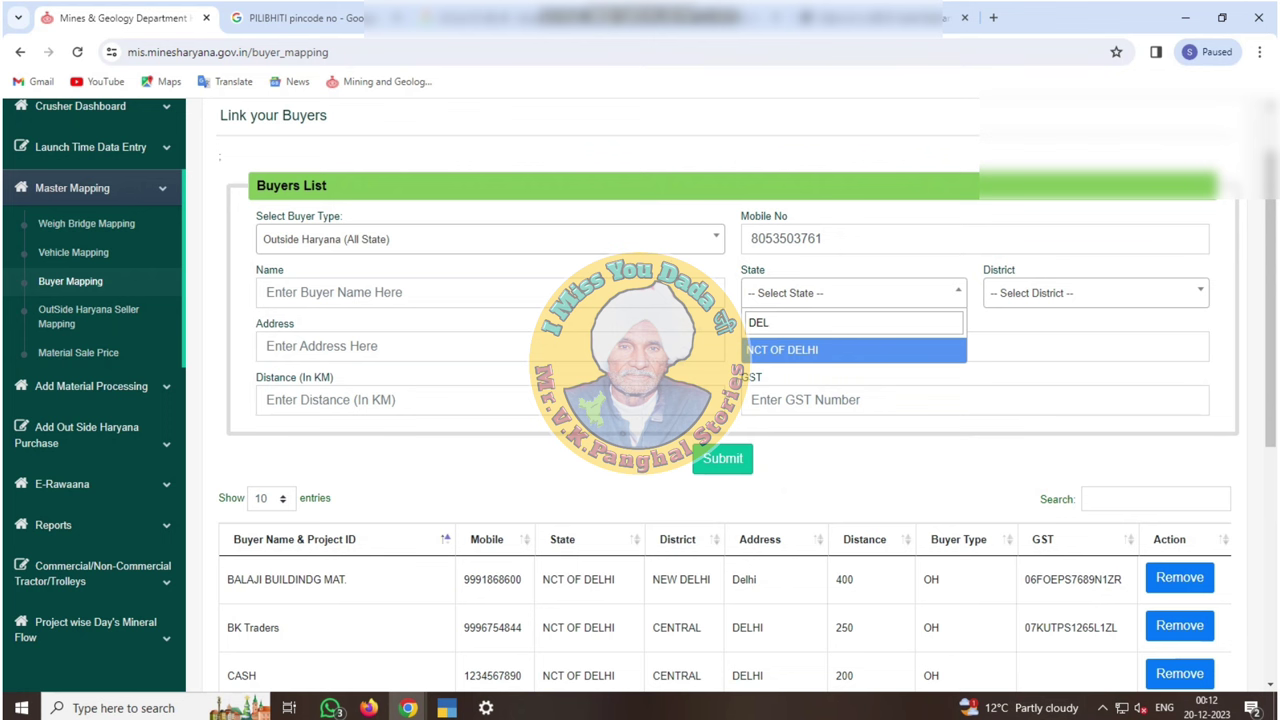
pyautogui.press('Return')
# Choose CENTRAL district, enter pin code 110001, and save the new Delhi buyer
pyautogui.hotkey('alt', 'Down')
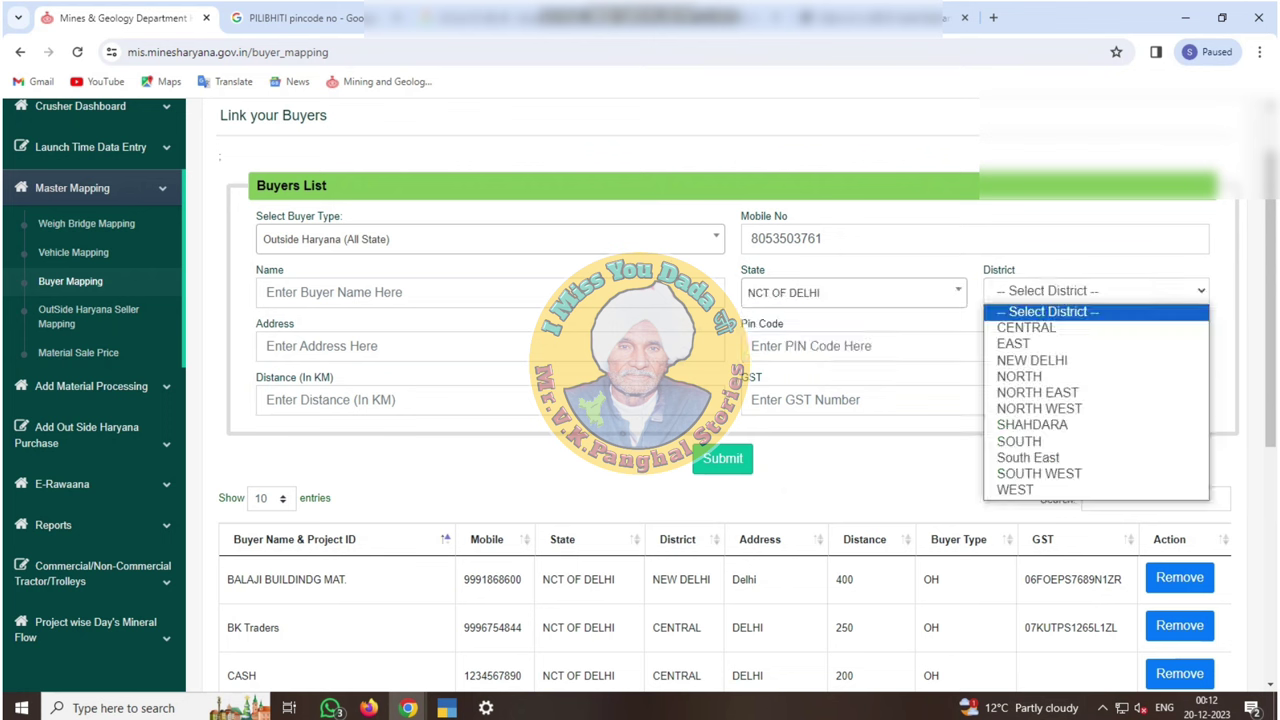
pyautogui.press('Down')
pyautogui.press('Return')
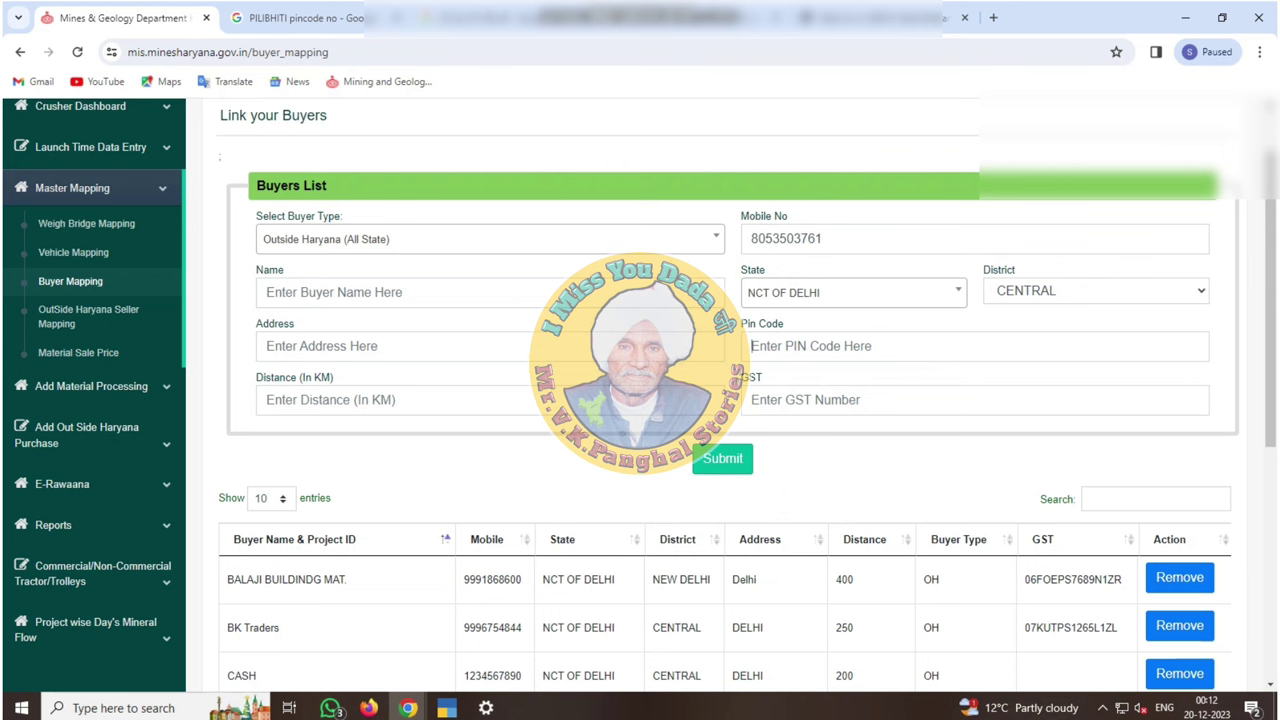
pyautogui.write('110001')
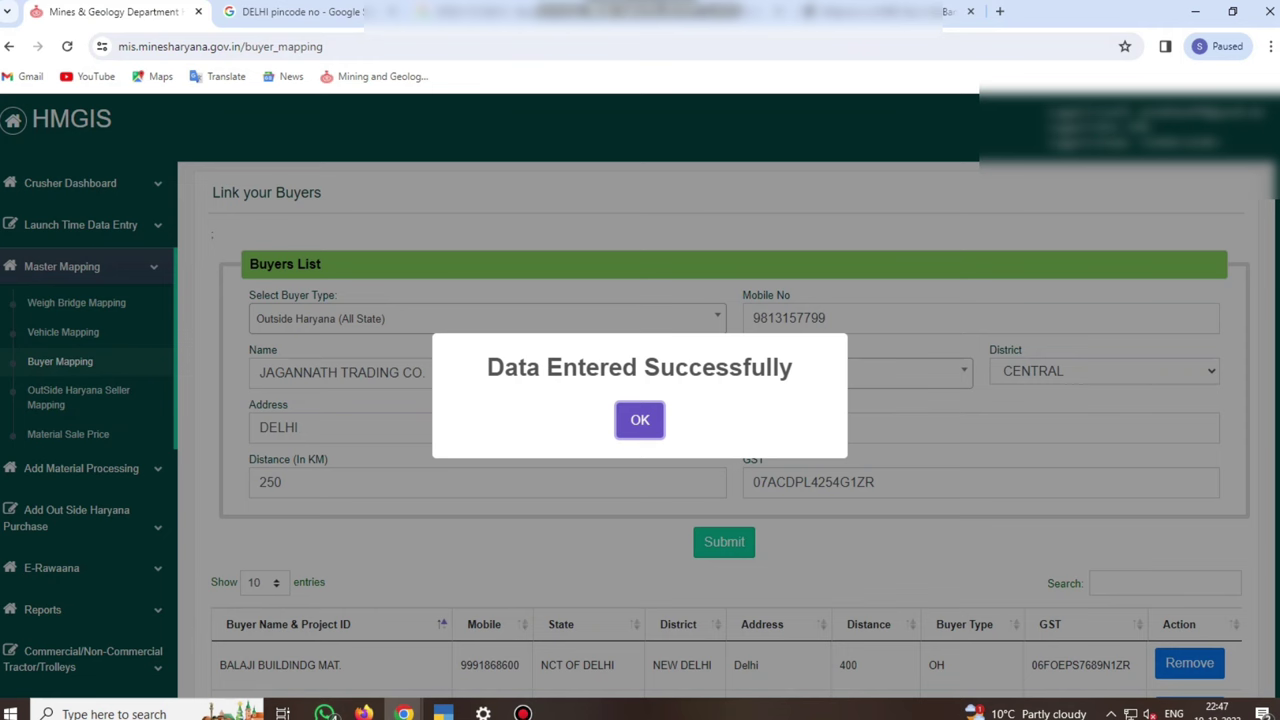
pyautogui.press('Return')
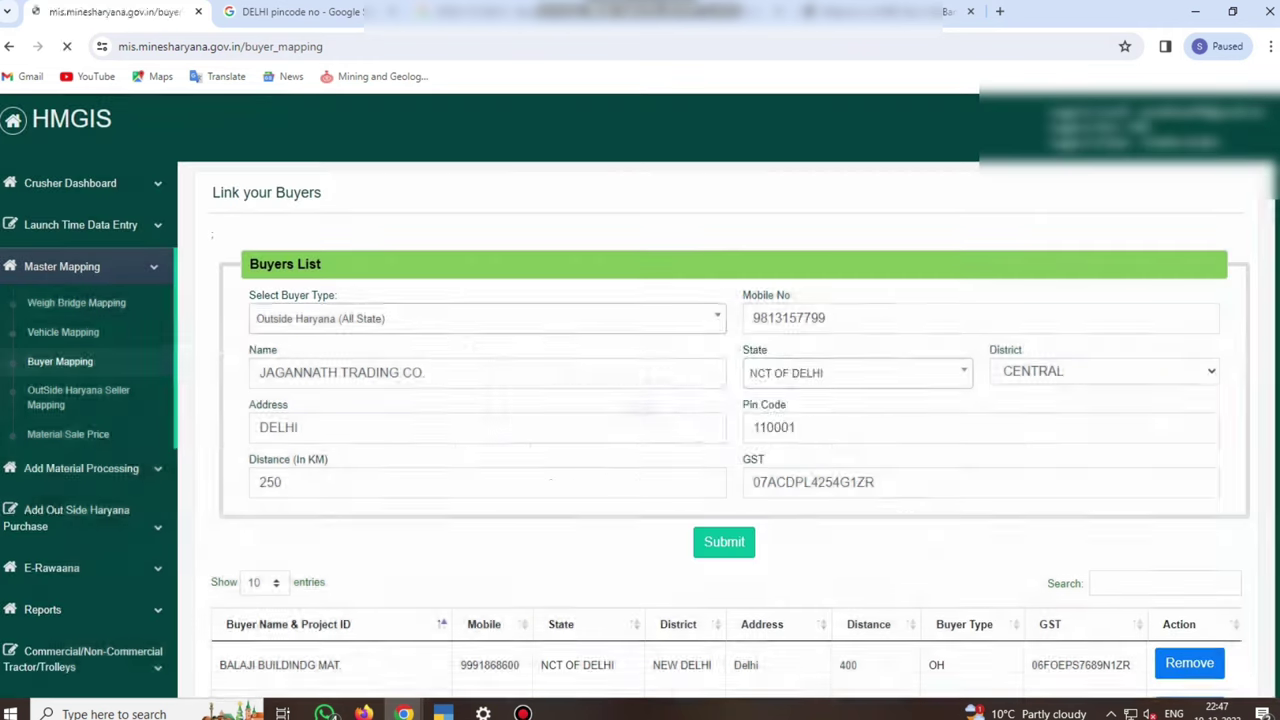
pyautogui.scroll(-2, 640, 400)
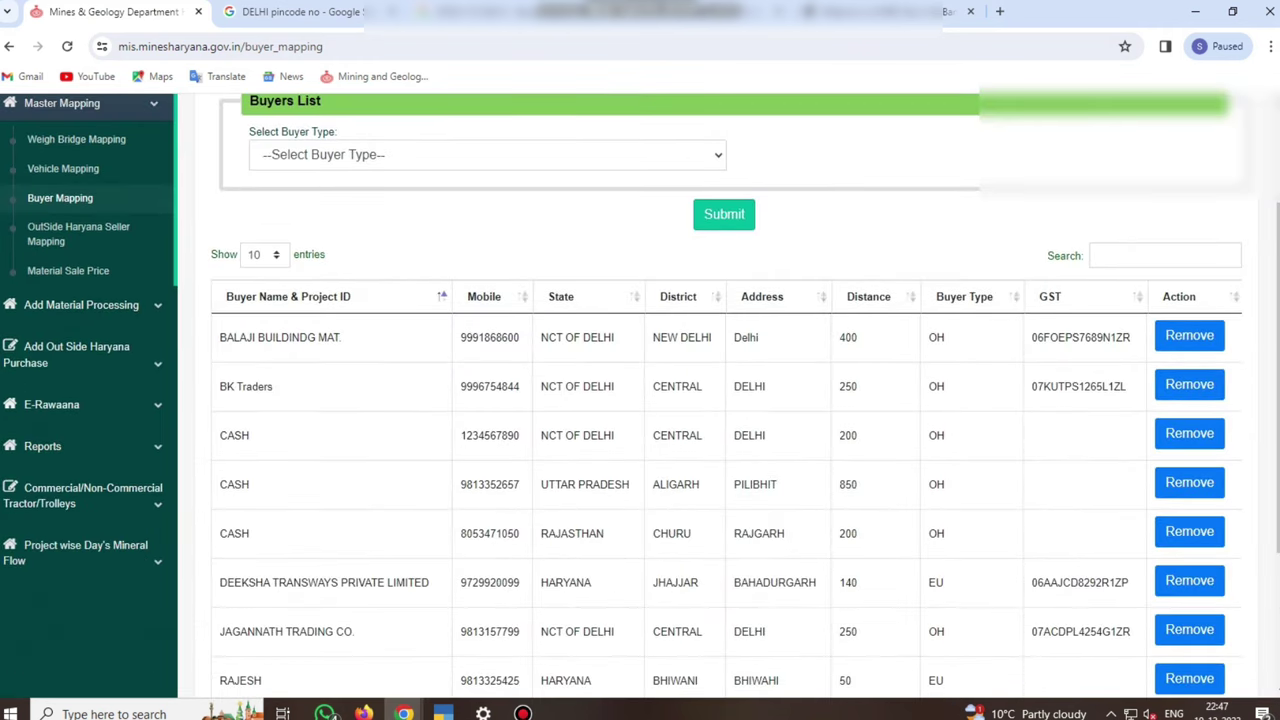
pyautogui.click(51, 404)
# On the Temporary Pass form, set an Outside Haryana buyer, JAGANNATH TRADING CO
pyautogui.click(86, 326)
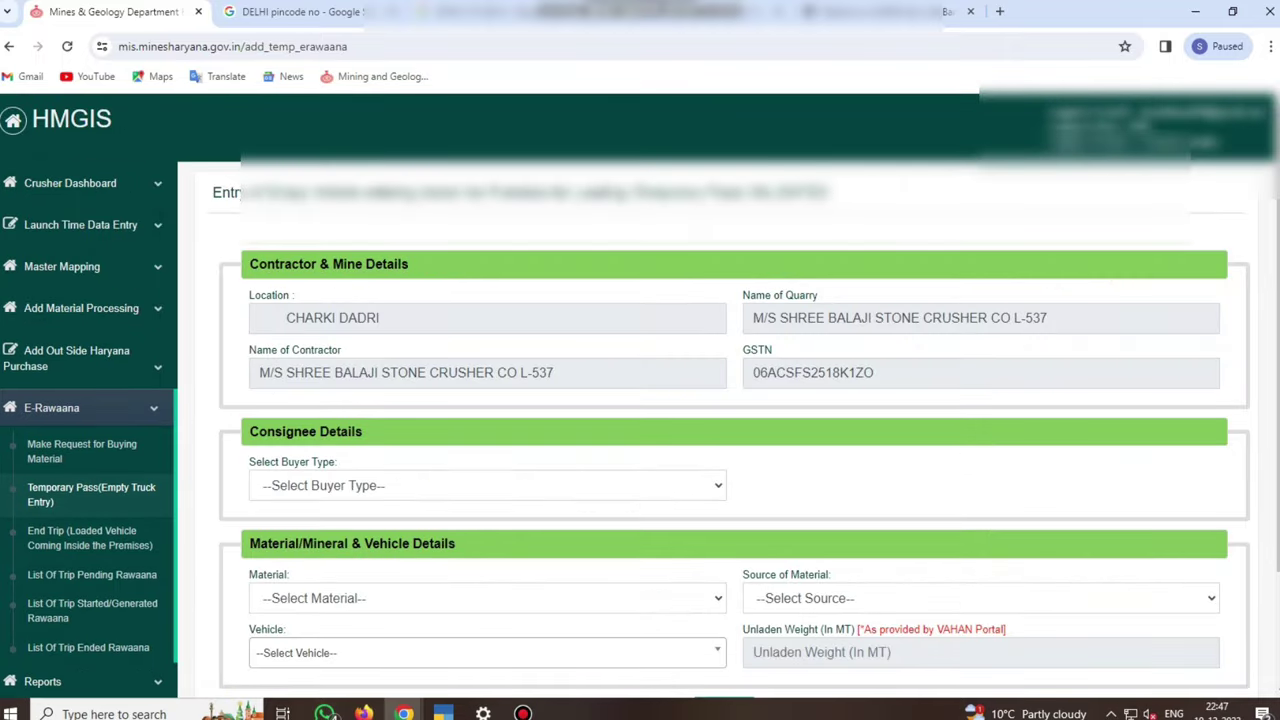
pyautogui.scroll(-2, 640, 400)
pyautogui.click(487, 340)
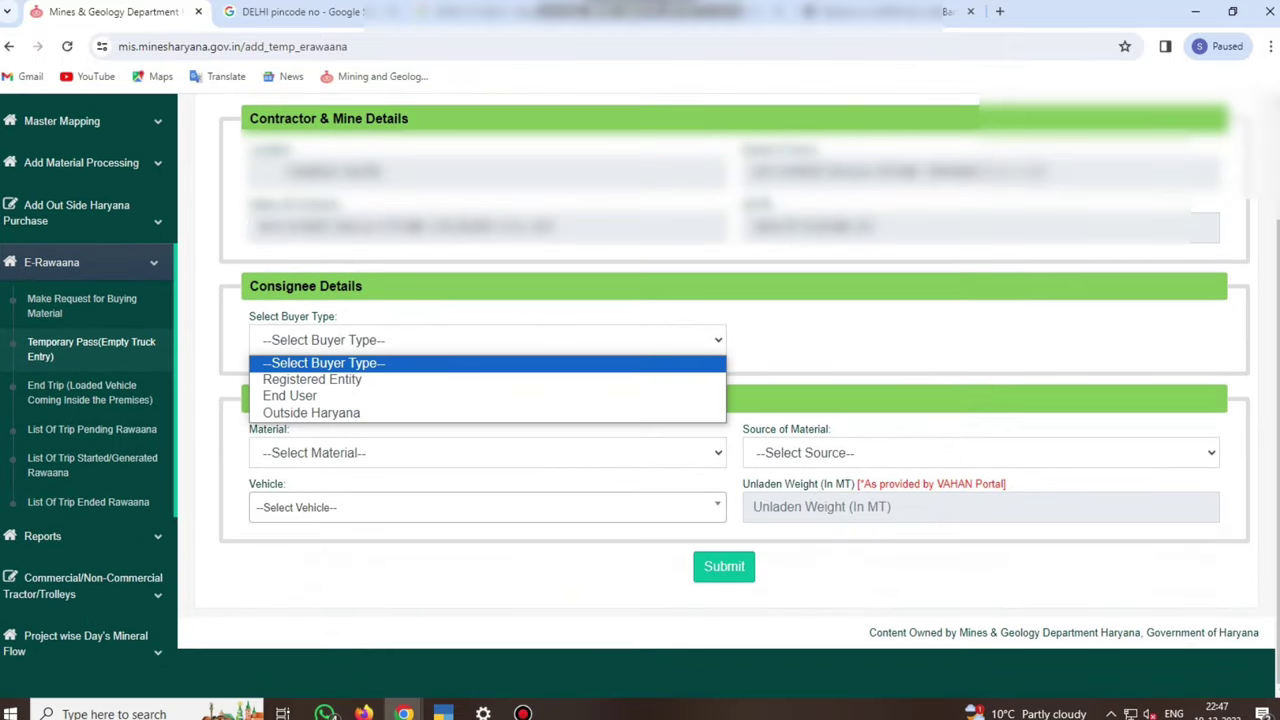
pyautogui.press('Down')
pyautogui.press('Down')
pyautogui.press('Down')
pyautogui.press('Return')
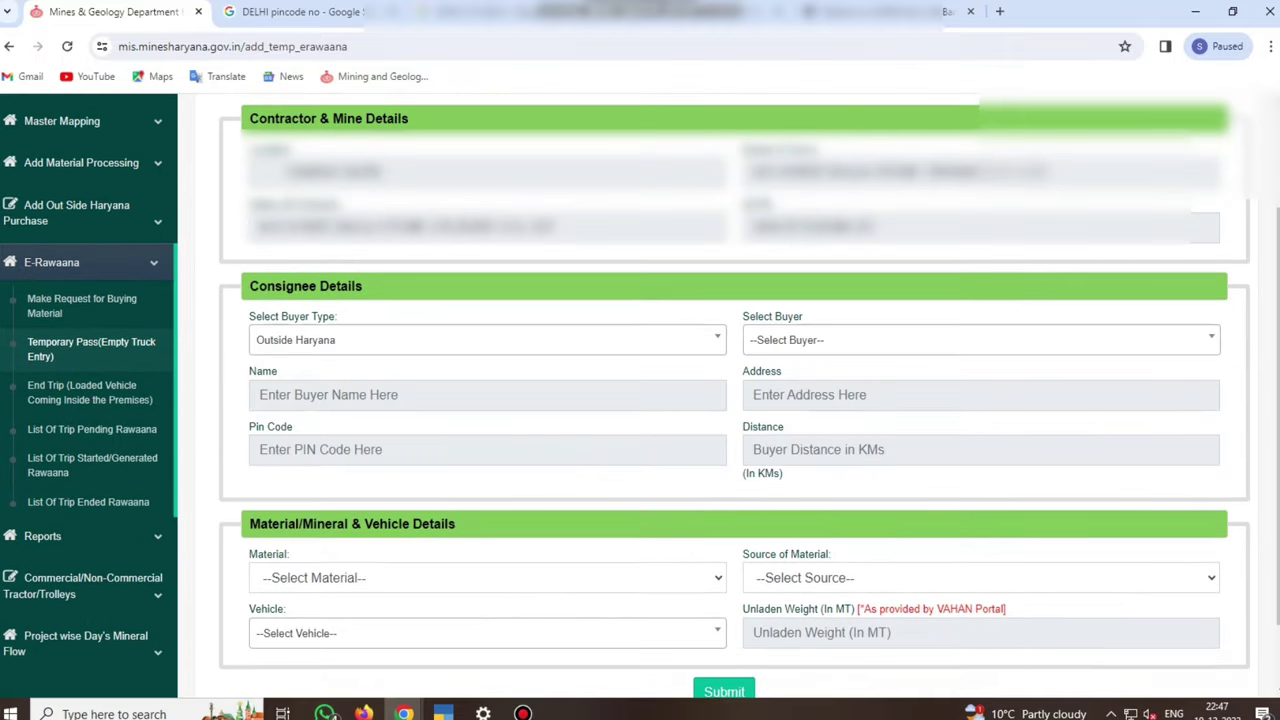
pyautogui.press('Tab')
pyautogui.press('Down')
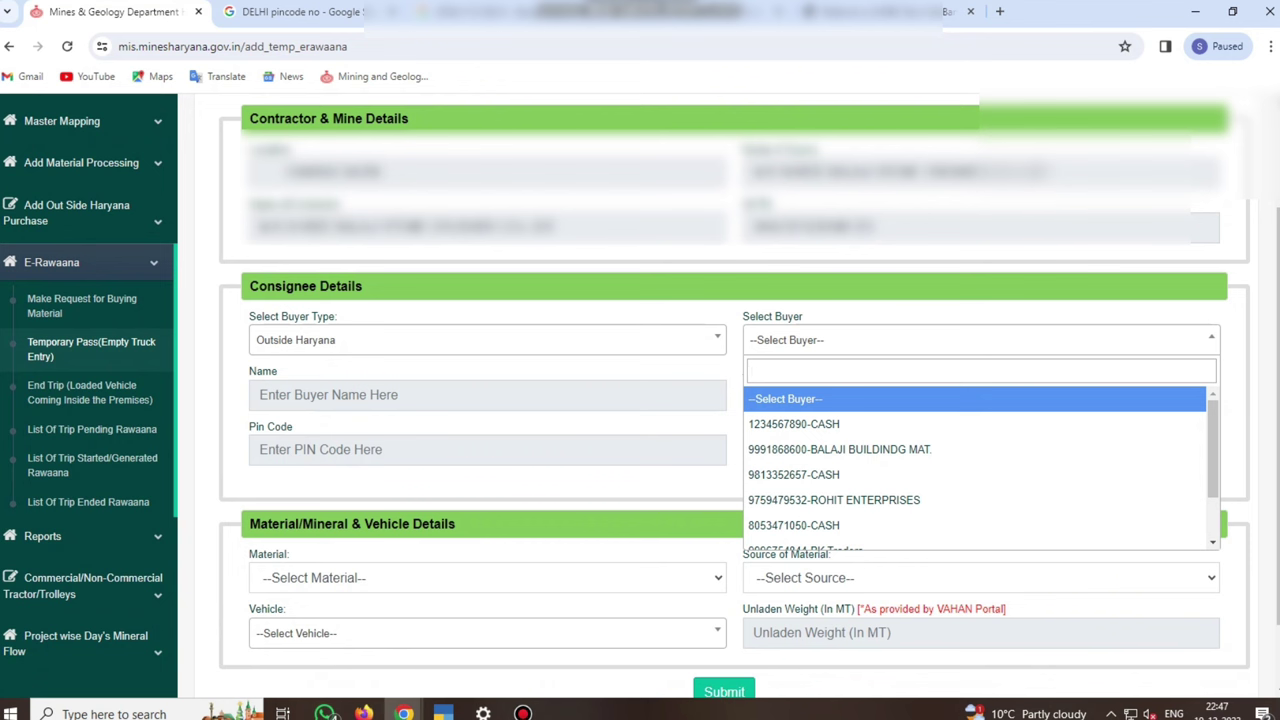
pyautogui.write('99')
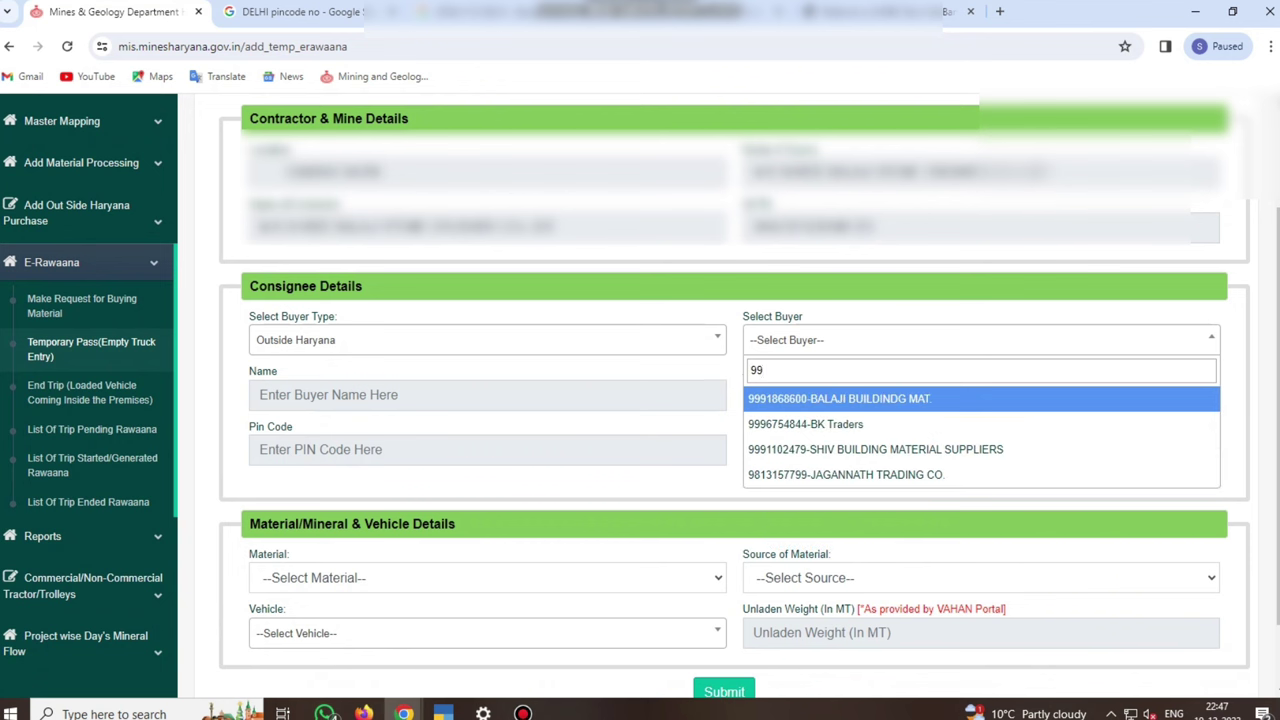
pyautogui.press('Down')
pyautogui.press('Down')
pyautogui.press('Down')
pyautogui.press('Return')
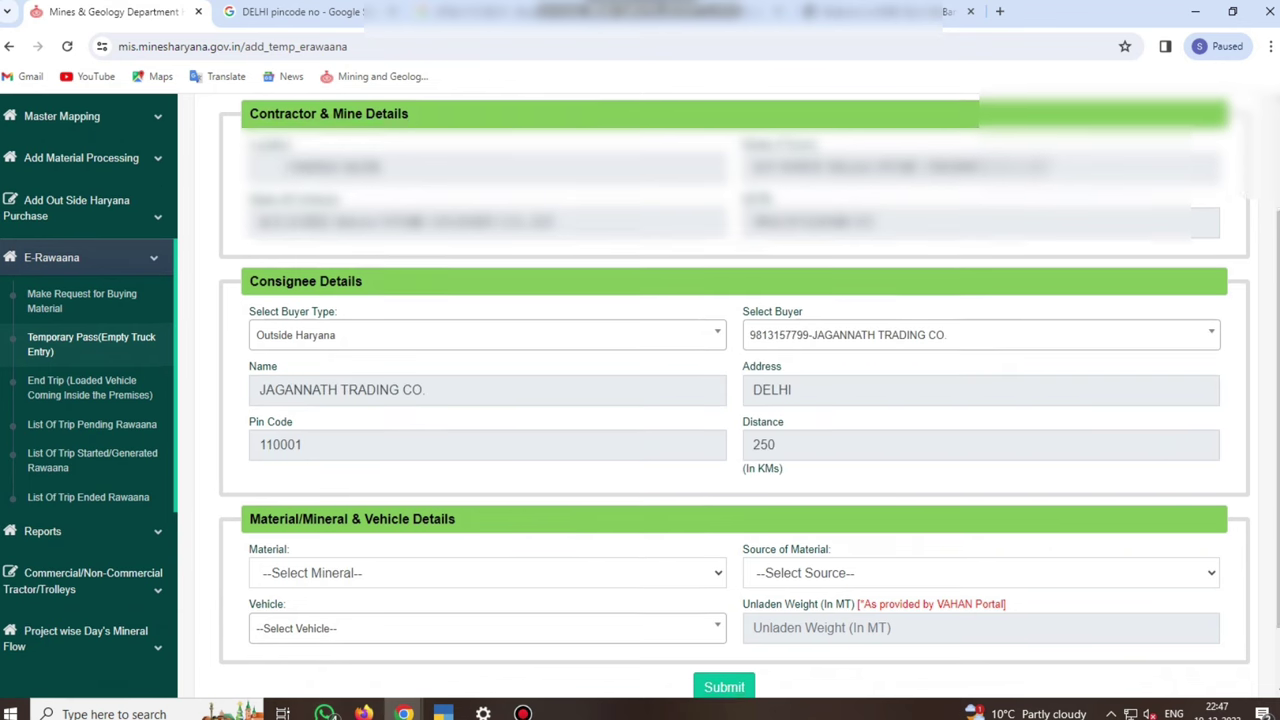
# Choose material Stone Dust <4 mm with STOCK as its source
pyautogui.scroll(-1, 735, 400)
pyautogui.click(487, 493)
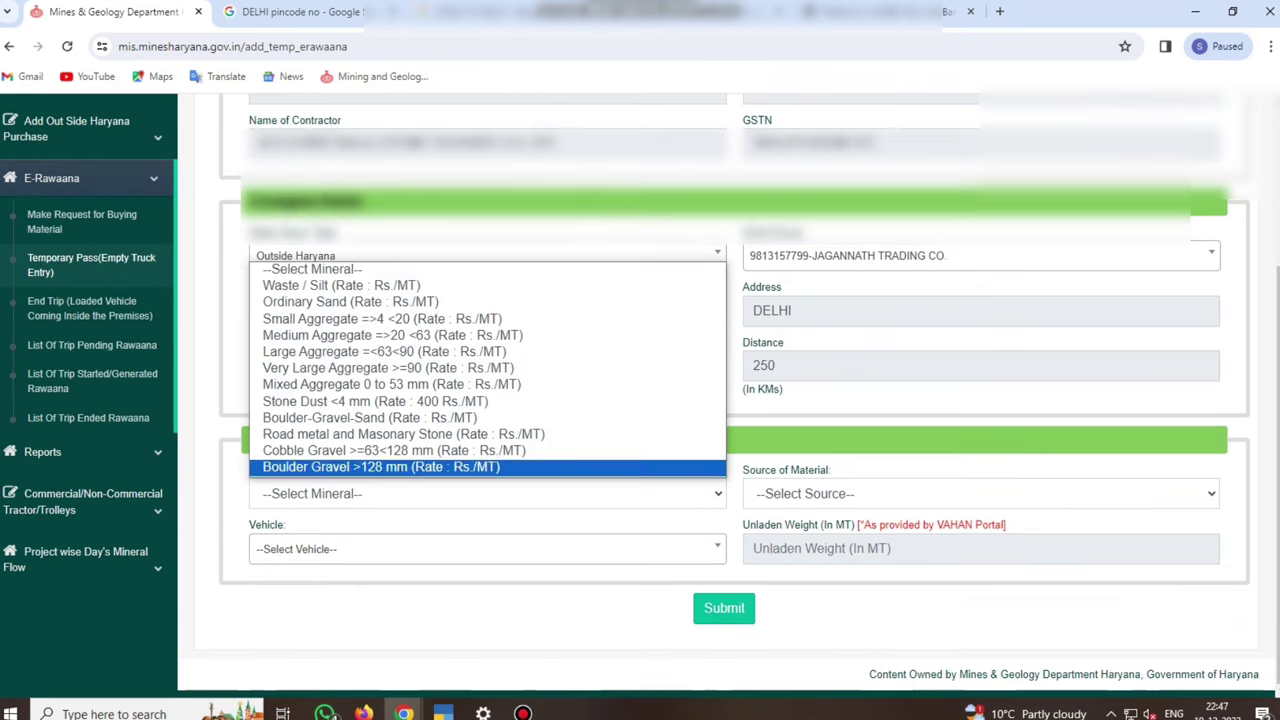
pyautogui.press('Return')
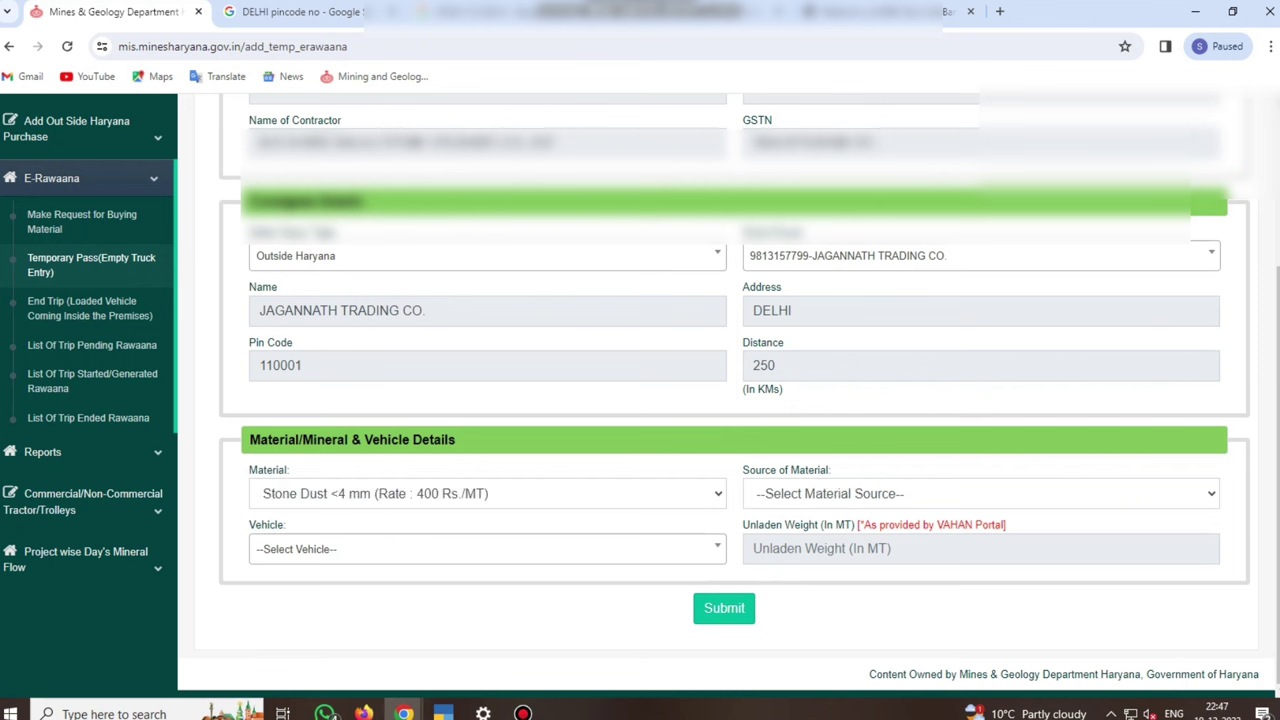
pyautogui.press('Tab')
pyautogui.hotkey('alt', 'Down')
pyautogui.press('Down')
pyautogui.press('Return')
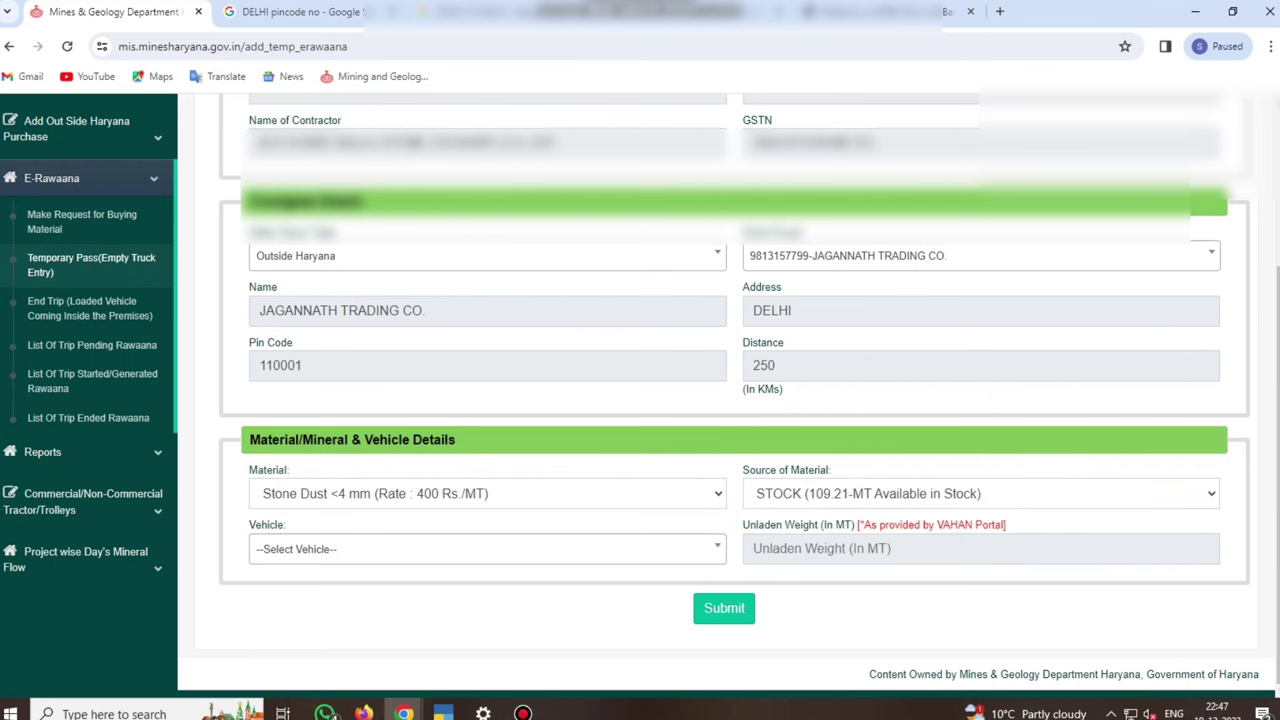
pyautogui.press('Tab')
pyautogui.hotkey('alt', 'Down')
pyautogui.press('Down')
pyautogui.press('Down')
pyautogui.press('Down')
pyautogui.press('Up')
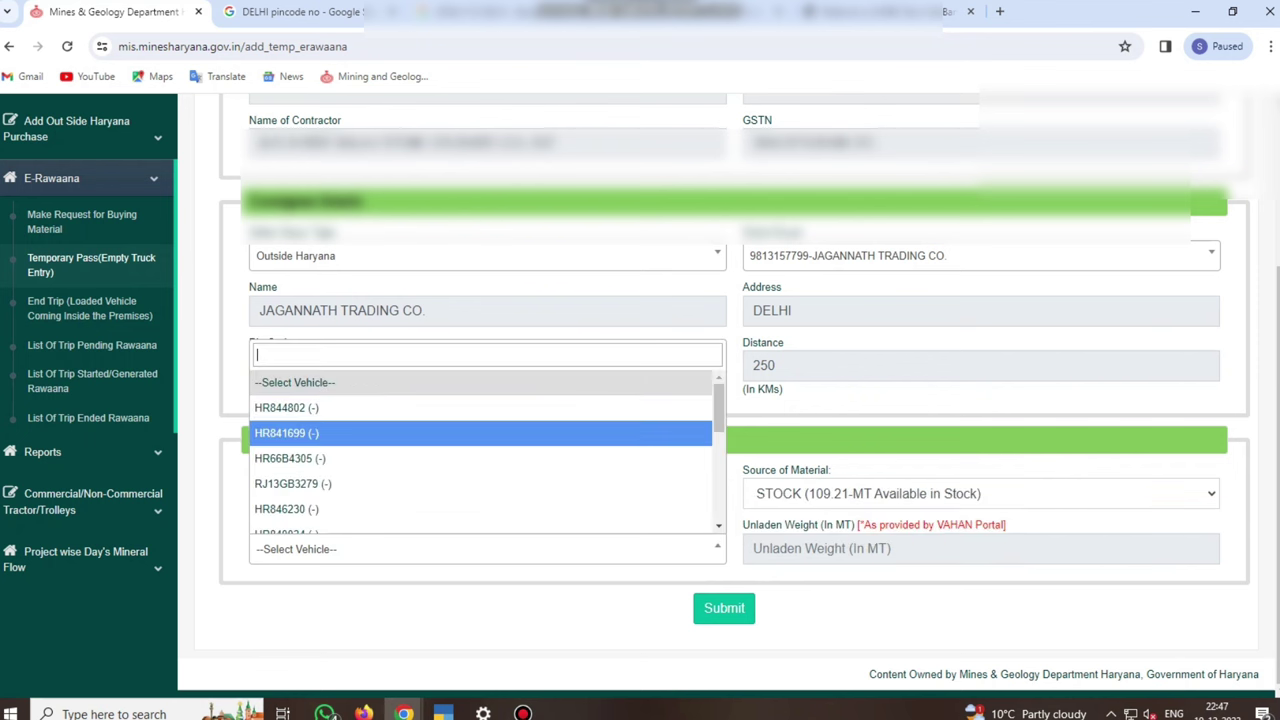
pyautogui.write('HR47-D')
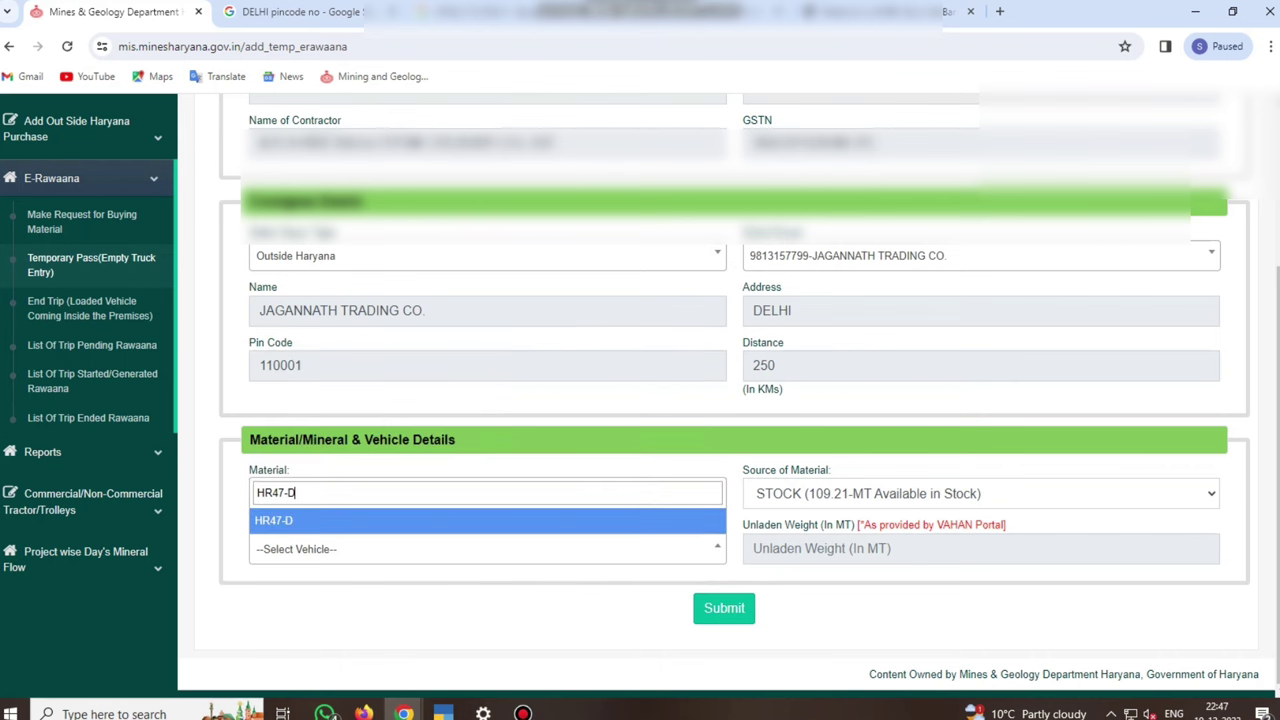
pyautogui.write('-9450')
# Reselect vehicle HR47D9450 so unladen weight 15.74 fills, then submit the temporary pass
pyautogui.press('Return')
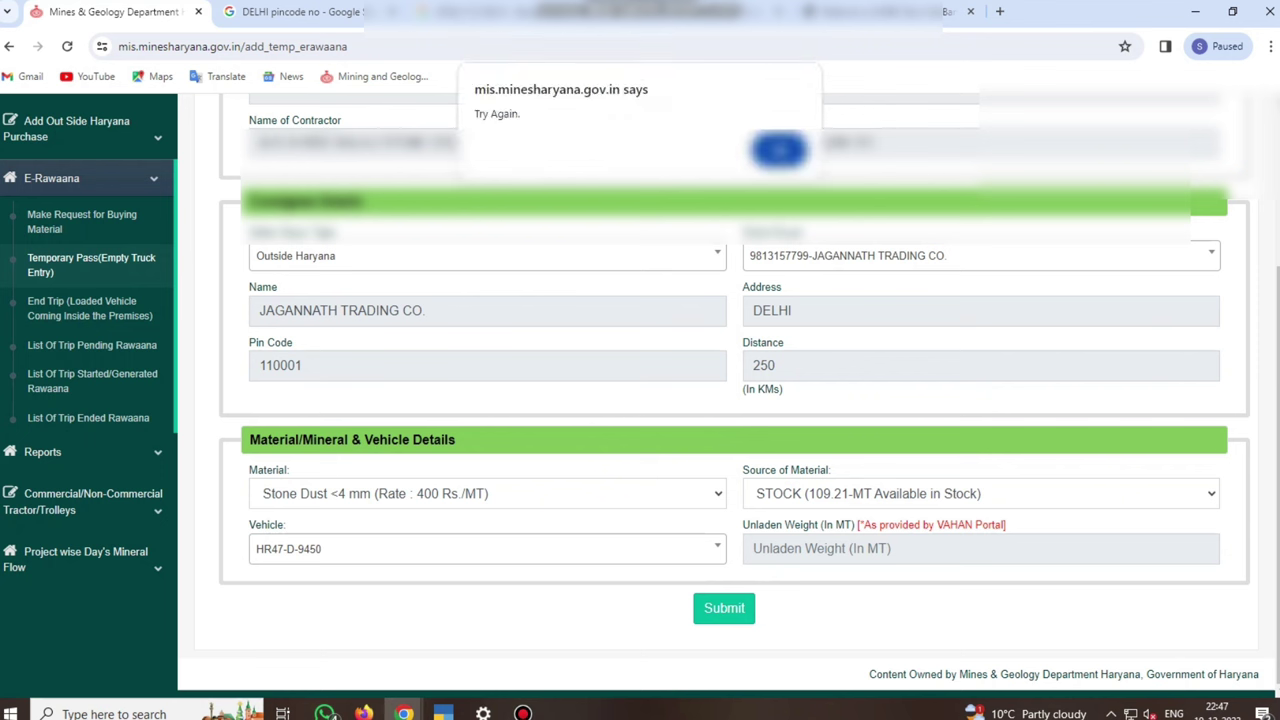
pyautogui.press('Return')
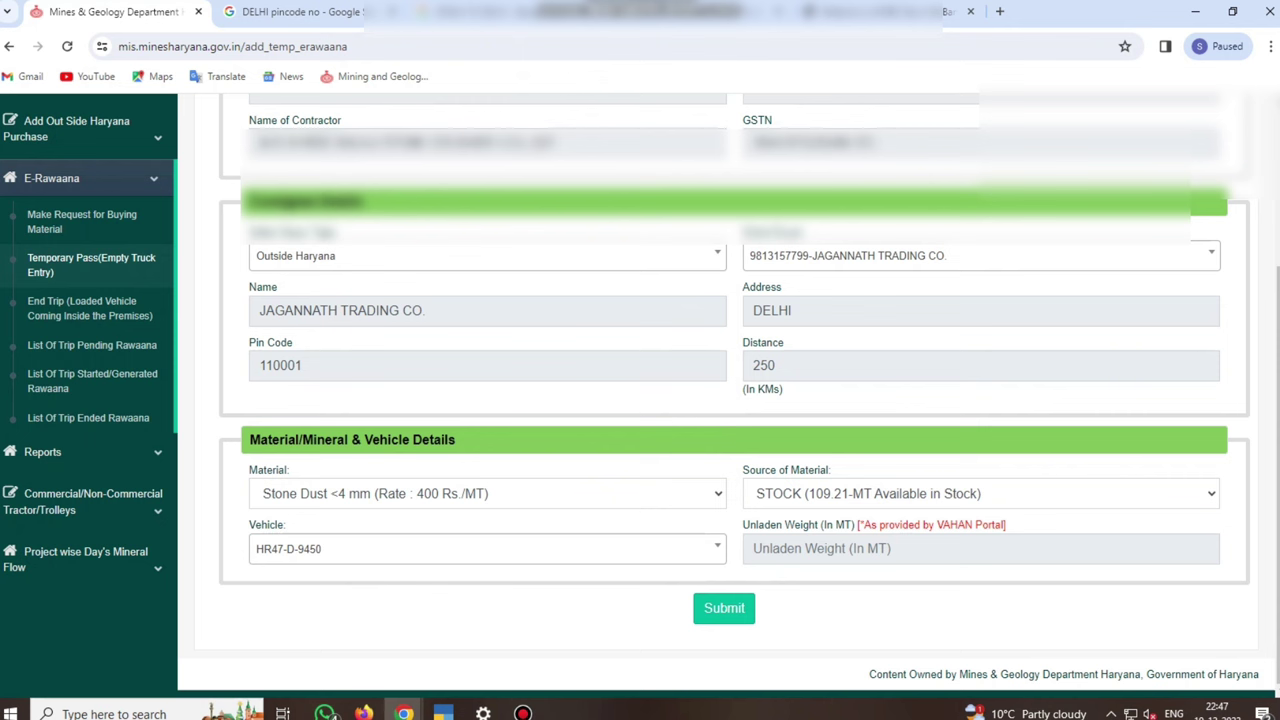
pyautogui.press('Return')
pyautogui.press('Up')
pyautogui.press('Up')
pyautogui.press('Up')
pyautogui.press('Up')
pyautogui.press('Up')
pyautogui.press('Up')
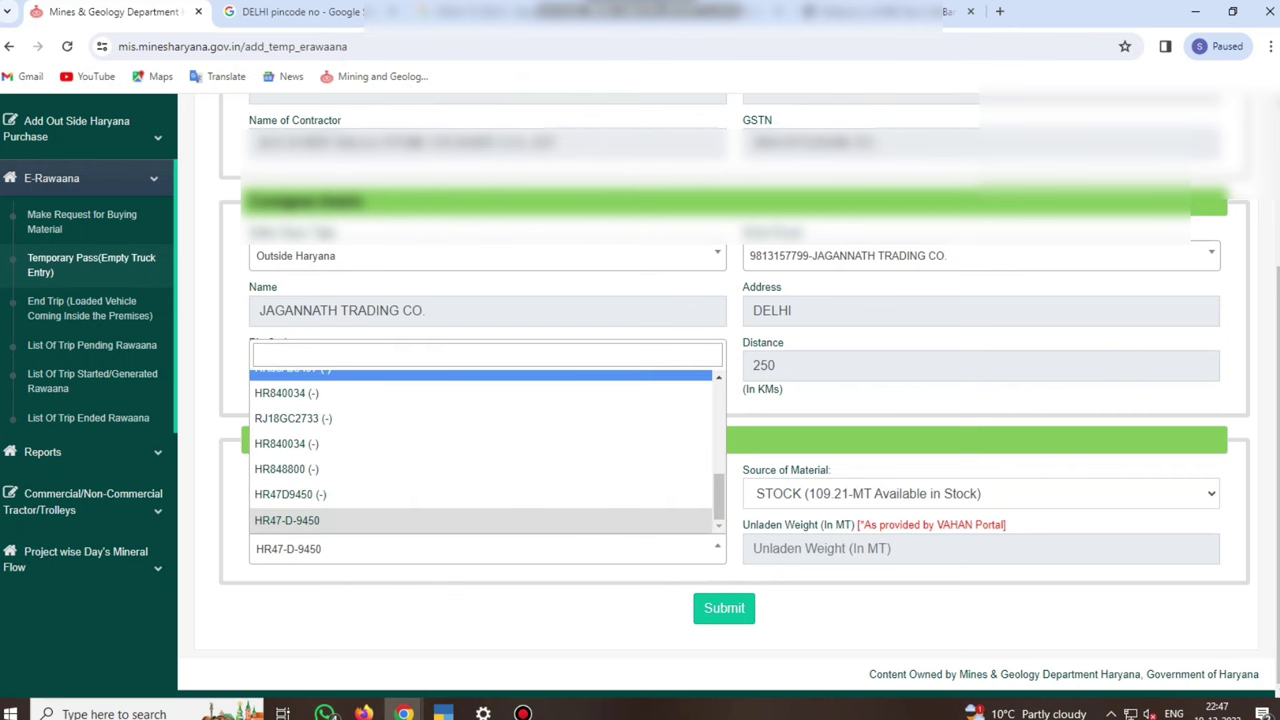
pyautogui.write('HR')
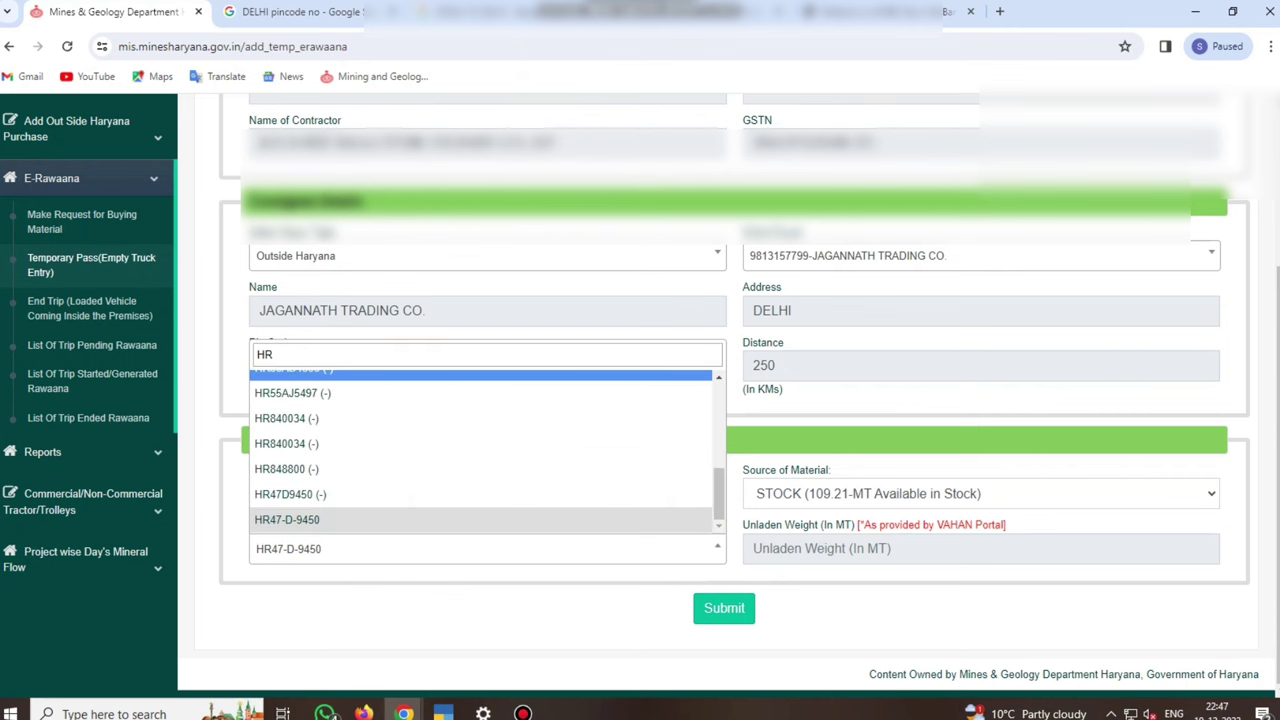
pyautogui.write('47D9')
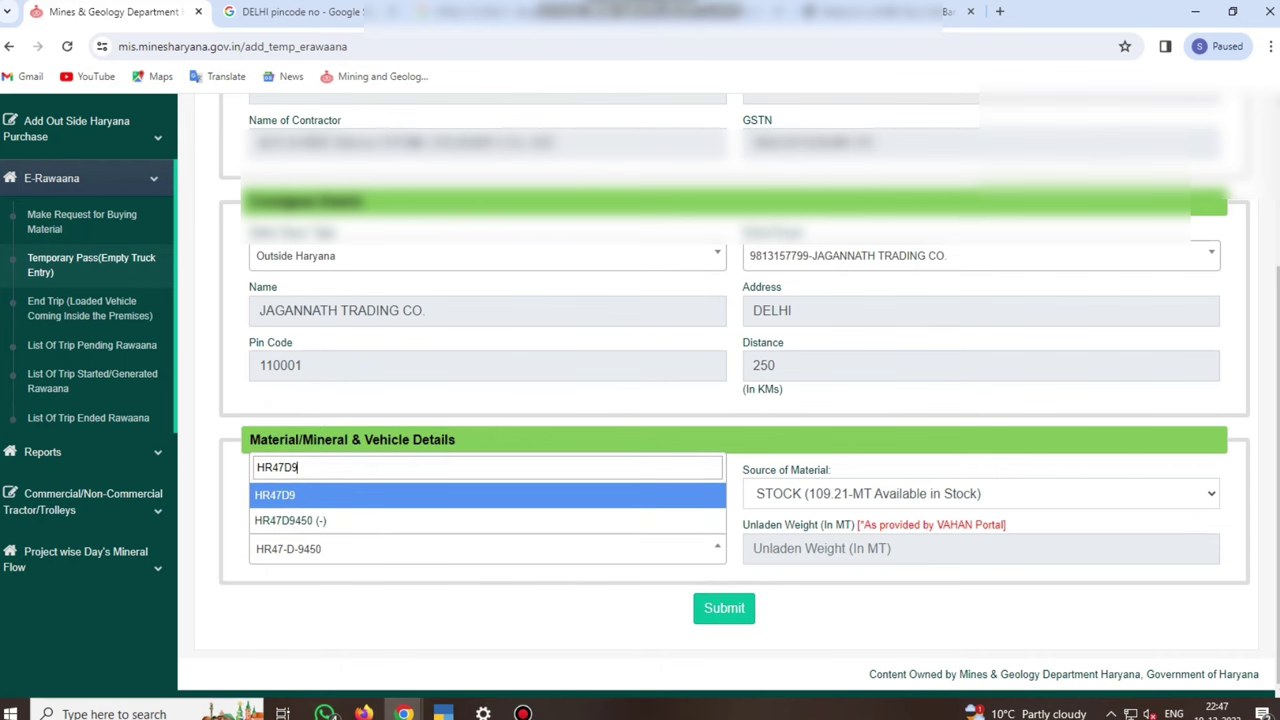
pyautogui.write('450')
pyautogui.press('Down')
pyautogui.press('Return')
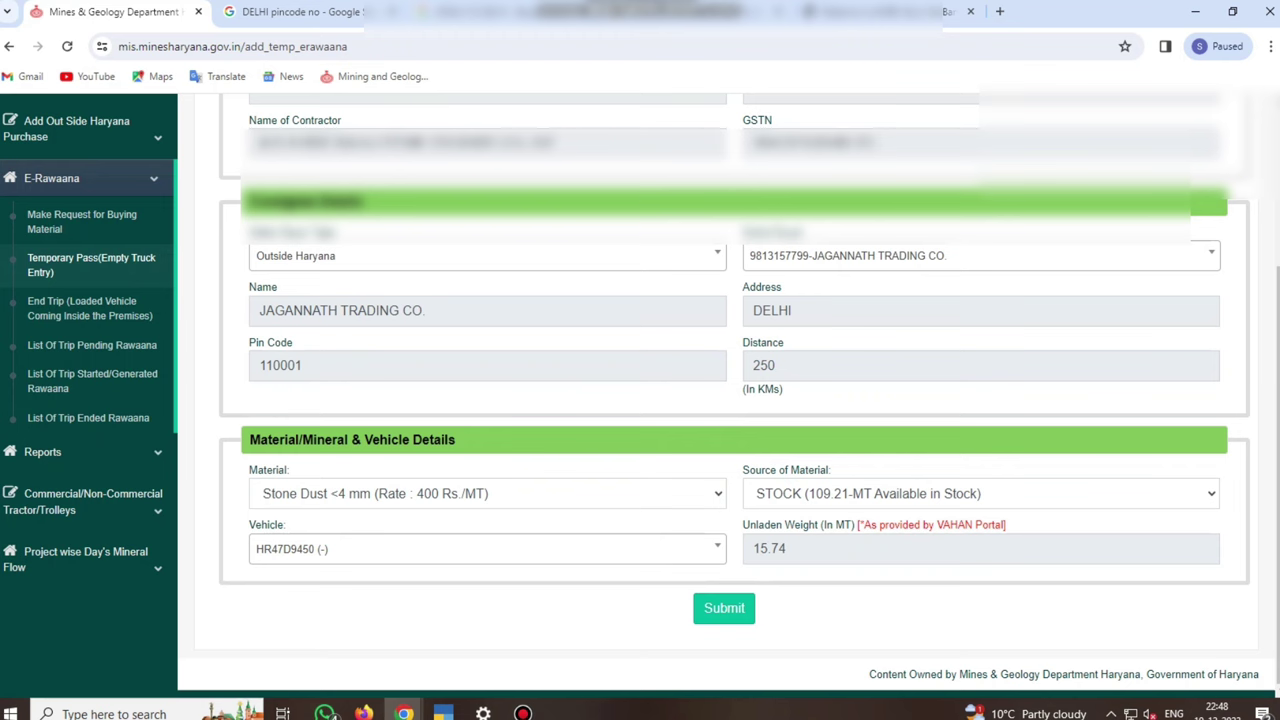
pyautogui.click(724, 608)
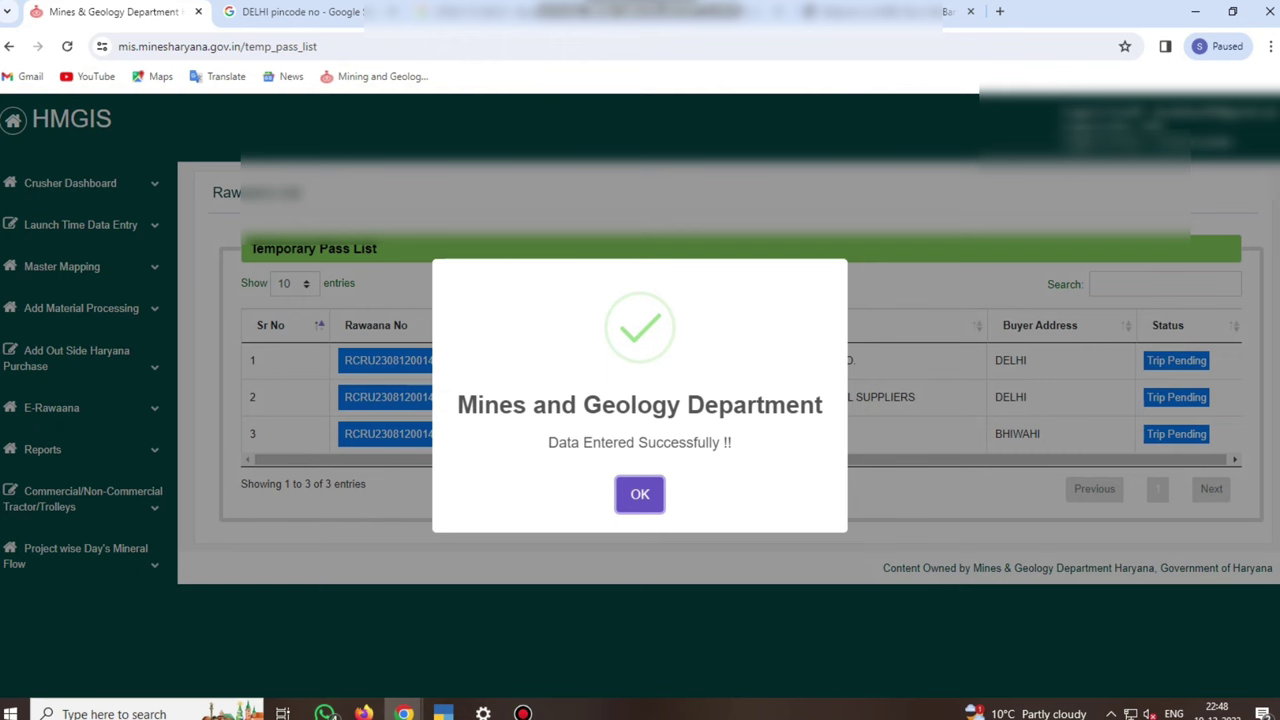
pyautogui.press('Return')
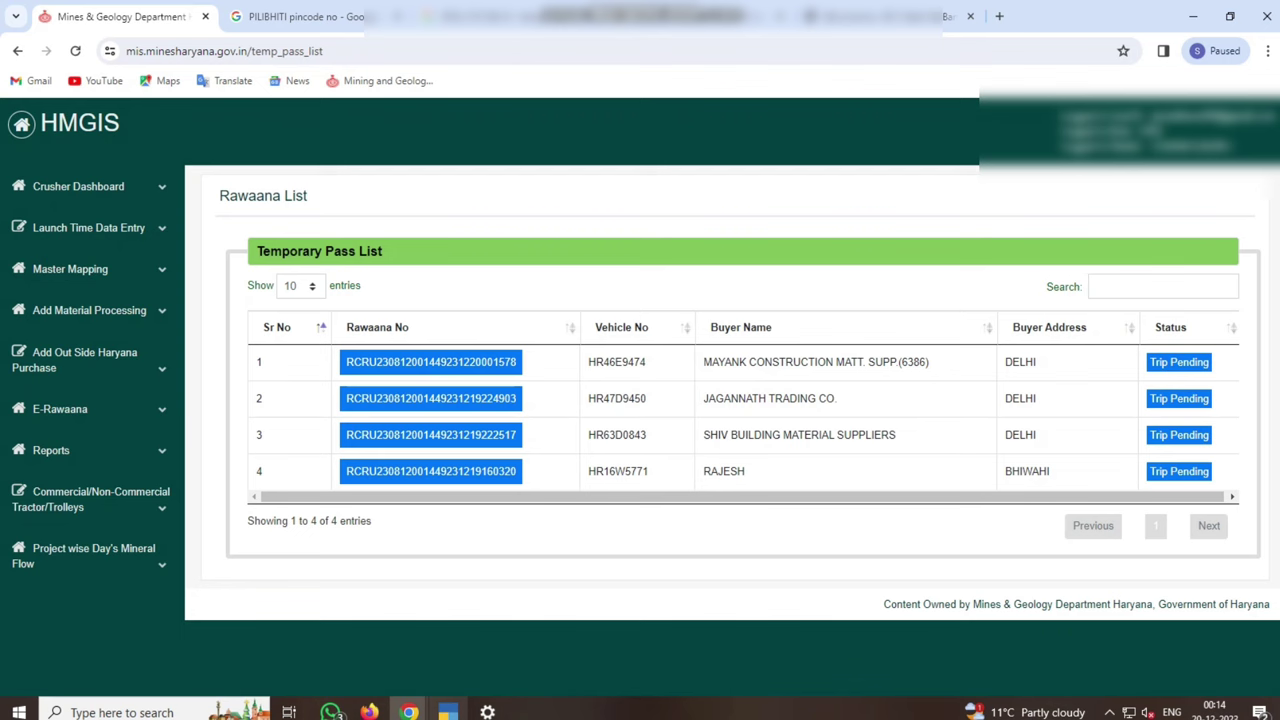
pyautogui.moveTo(409, 712)
pyautogui.click(507, 650)
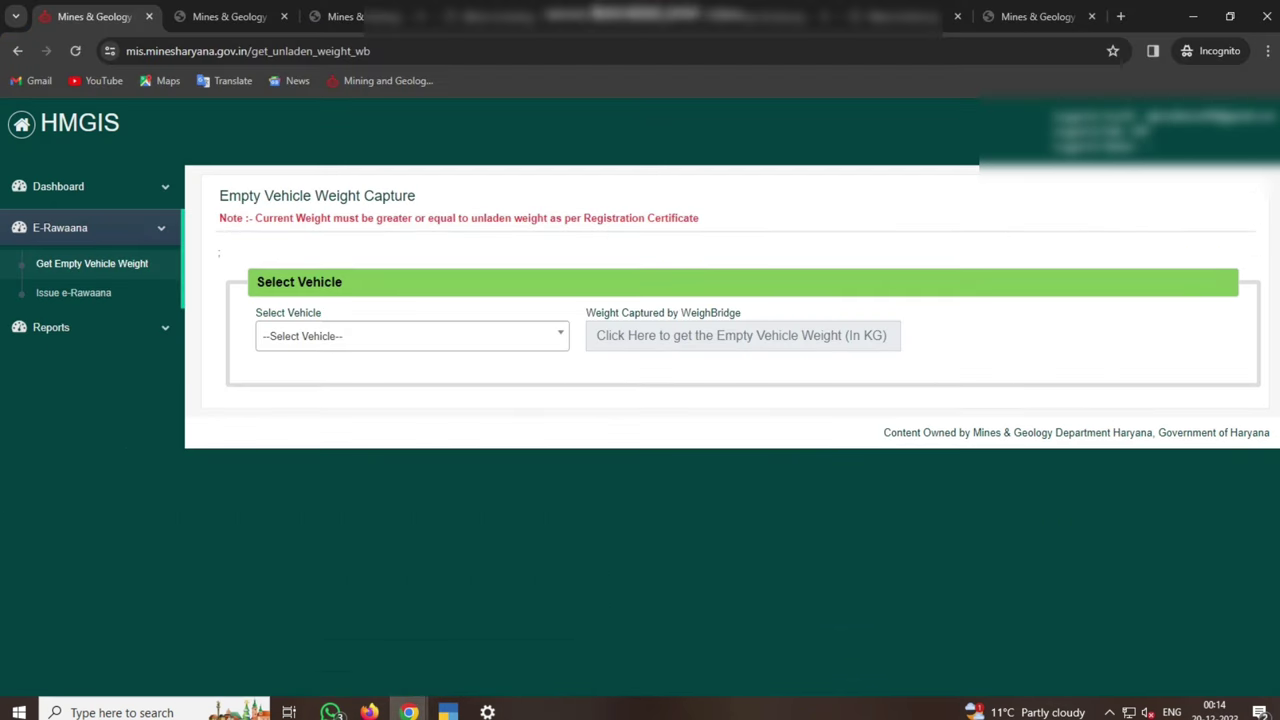
pyautogui.click(73, 292)
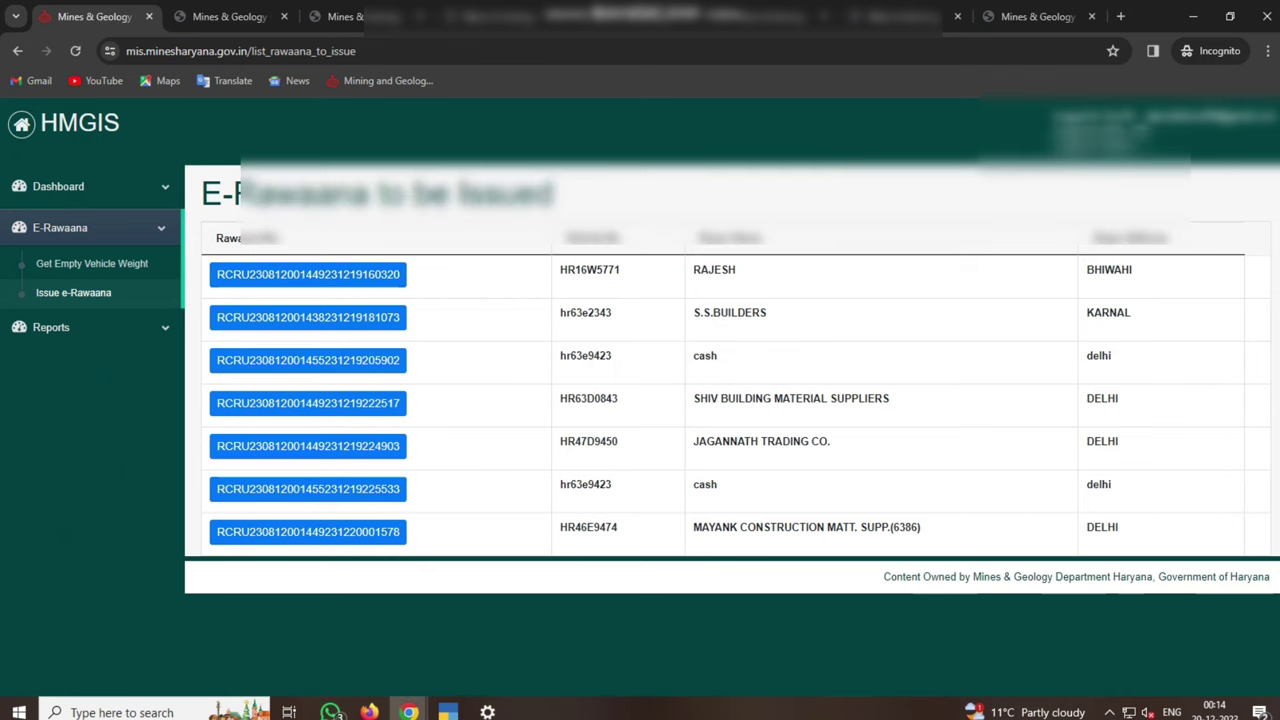
pyautogui.click(308, 531)
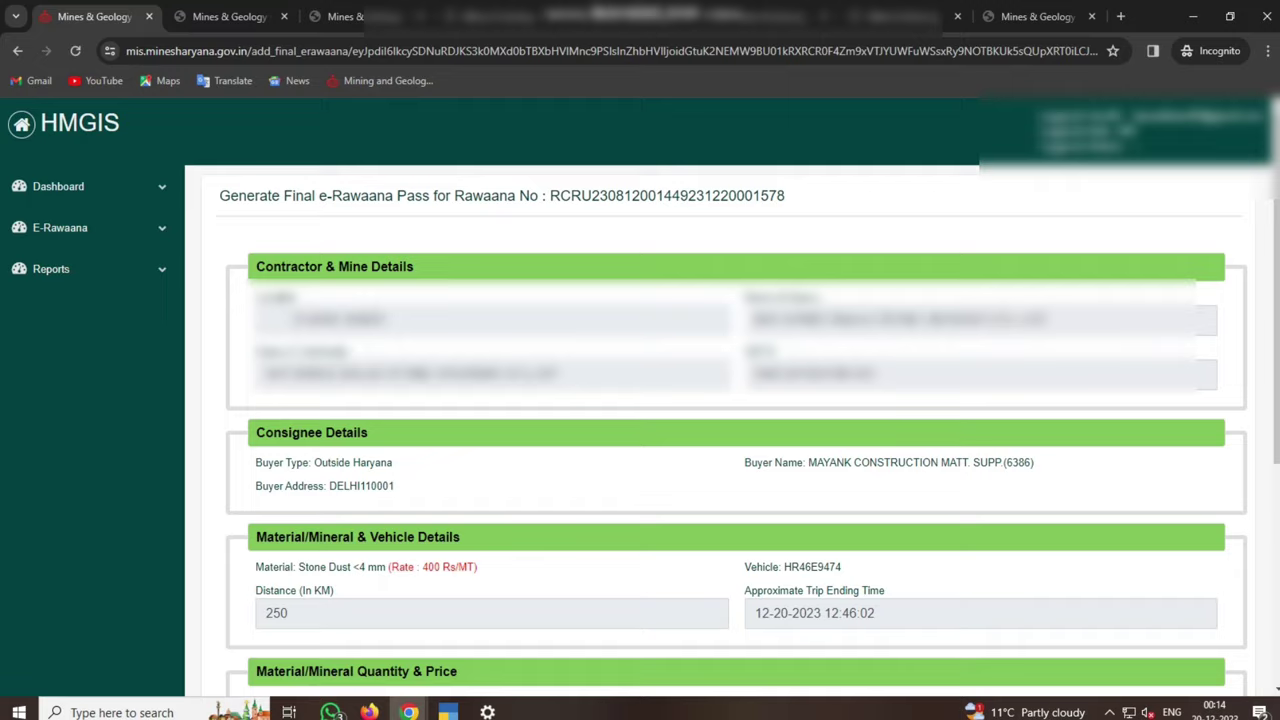
# Accept the weight declaration and submit the final pass at 42.7 MT, totalling 11999.40
pyautogui.scroll(-2, 308, 531)
pyautogui.scroll(-2, 736, 400)
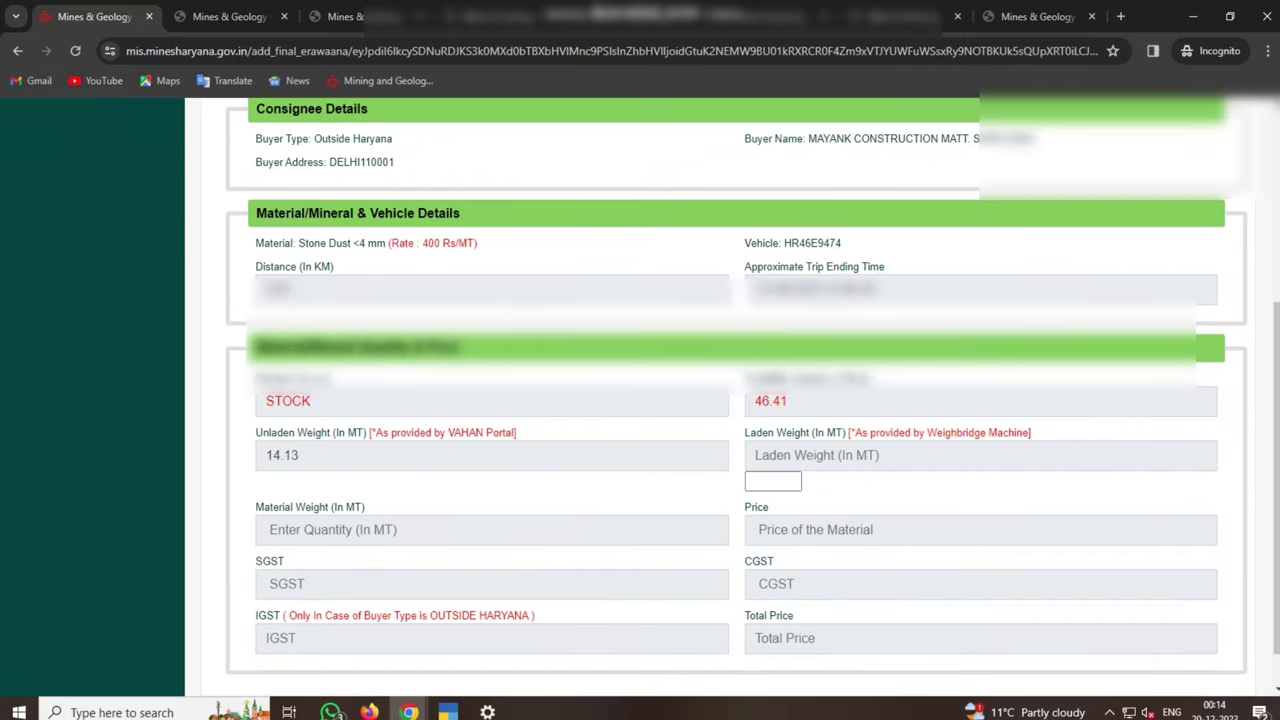
pyautogui.scroll(-1, 736, 400)
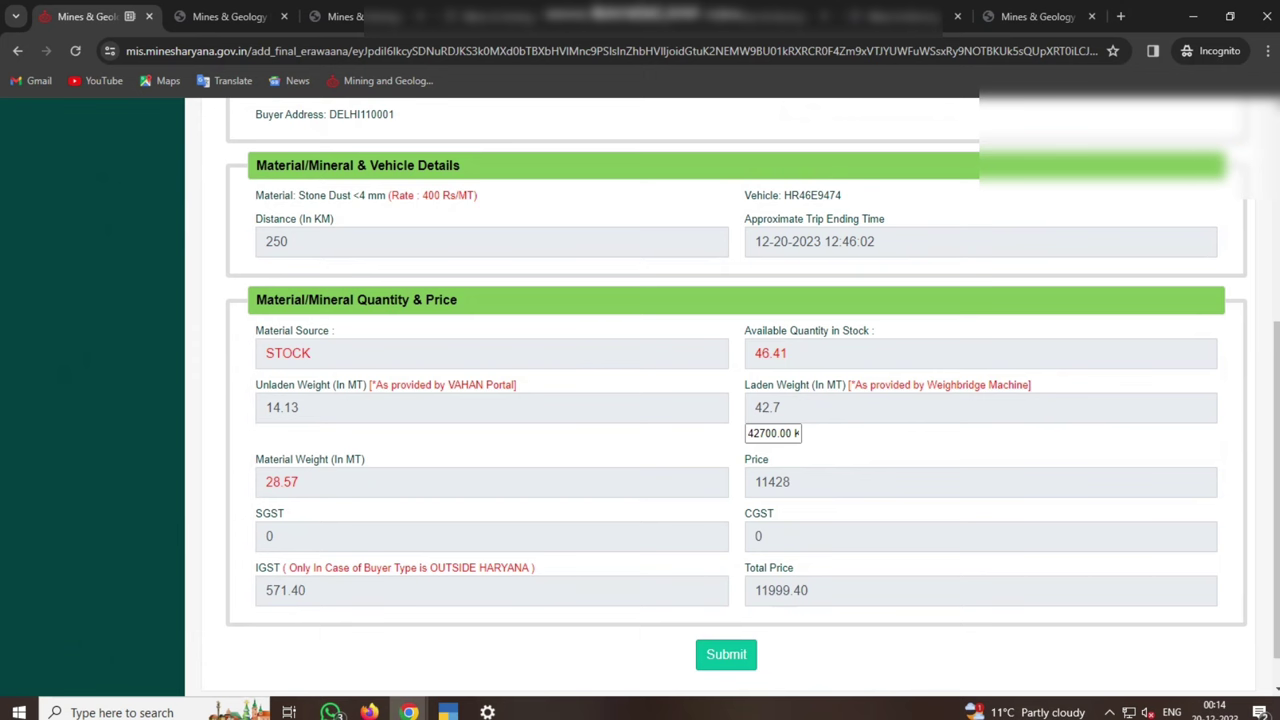
pyautogui.scroll(-1, 736, 400)
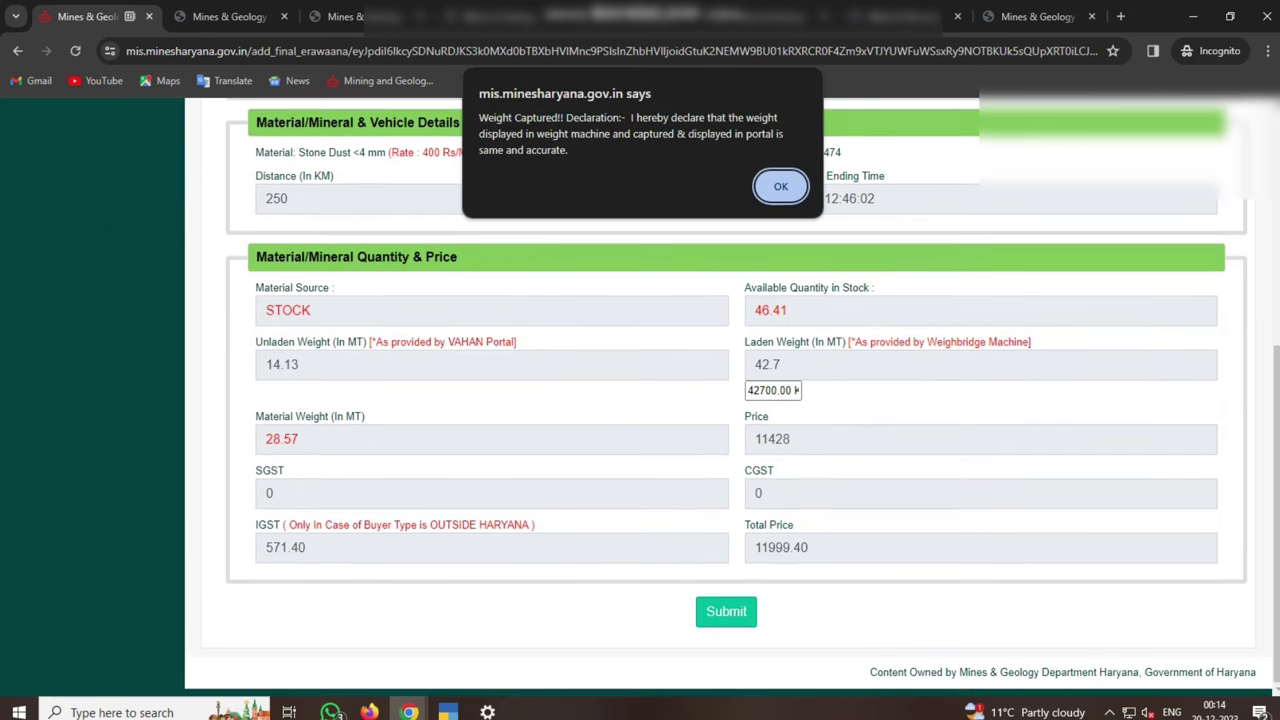
pyautogui.press('Return')
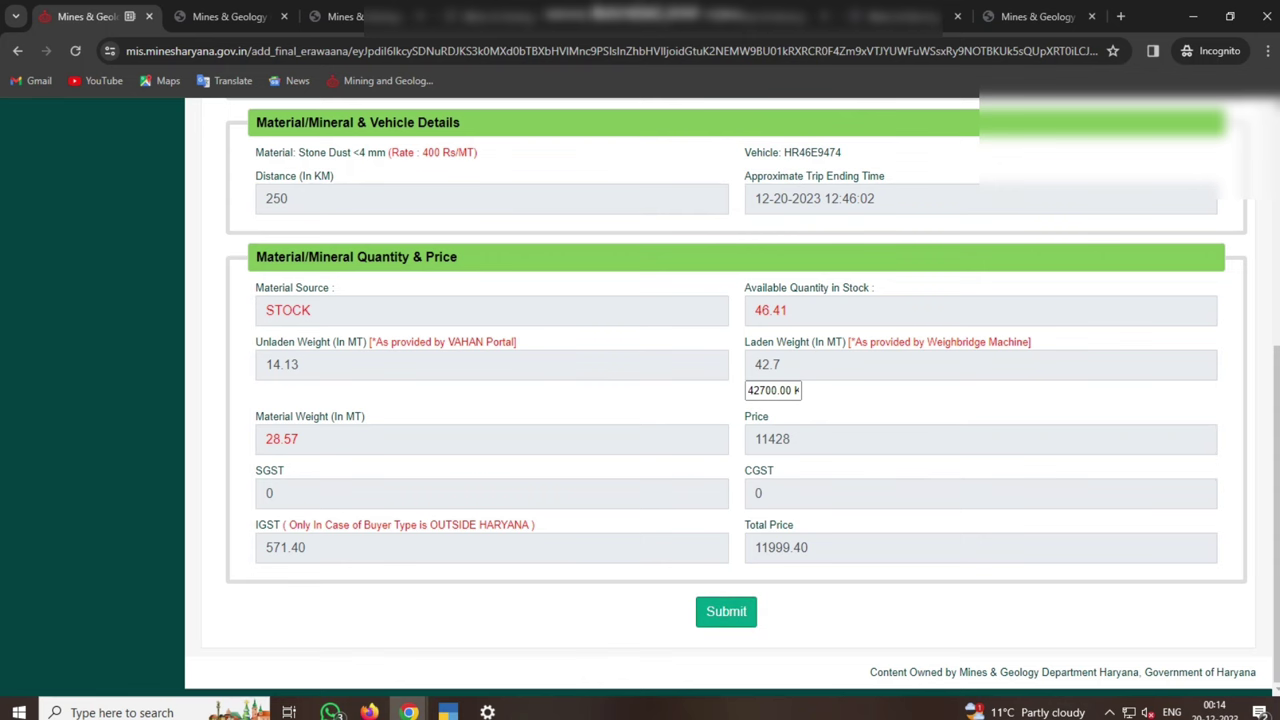
pyautogui.press('Return')
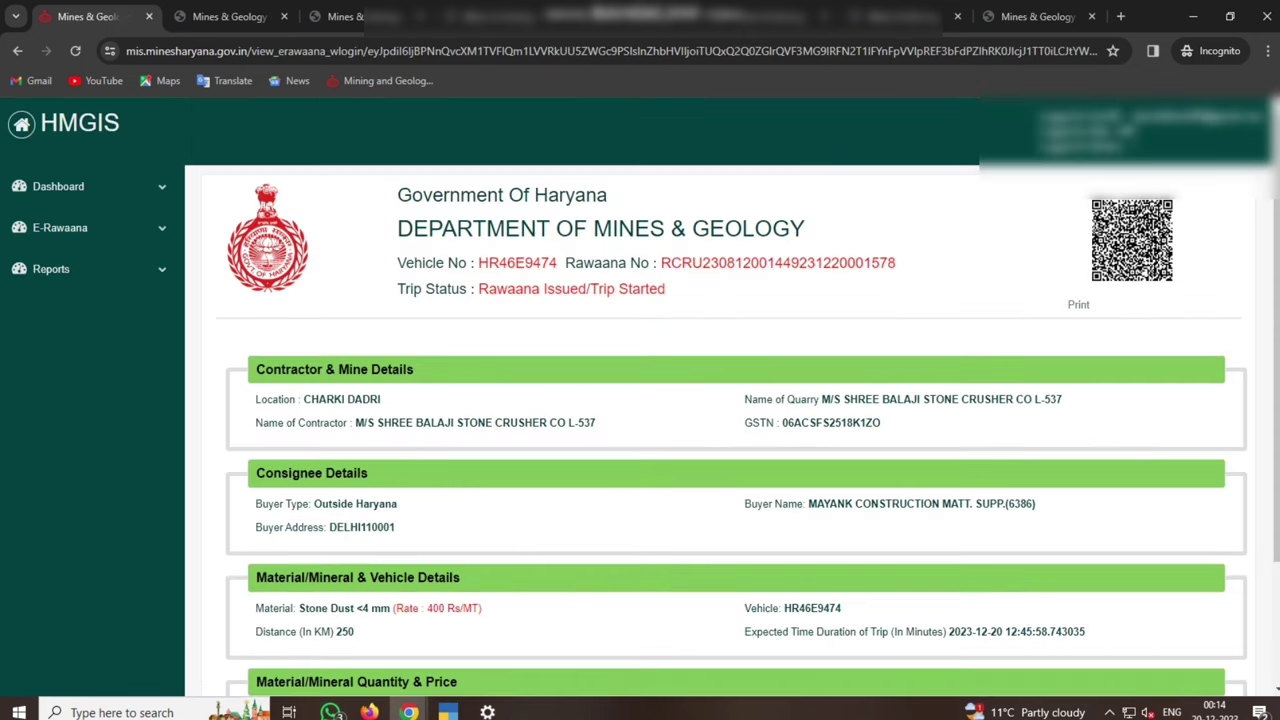
pyautogui.click(1078, 304)
pyautogui.scroll(-10, 640, 400)
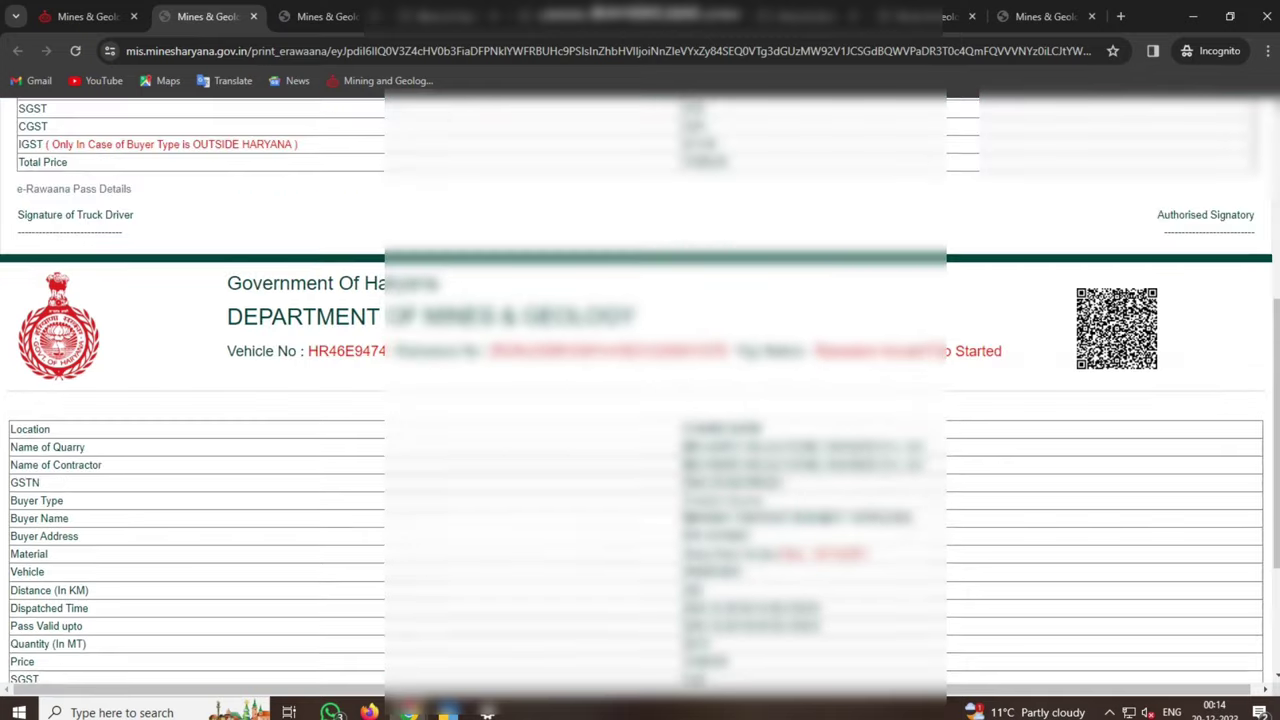
pyautogui.scroll(4, 640, 400)
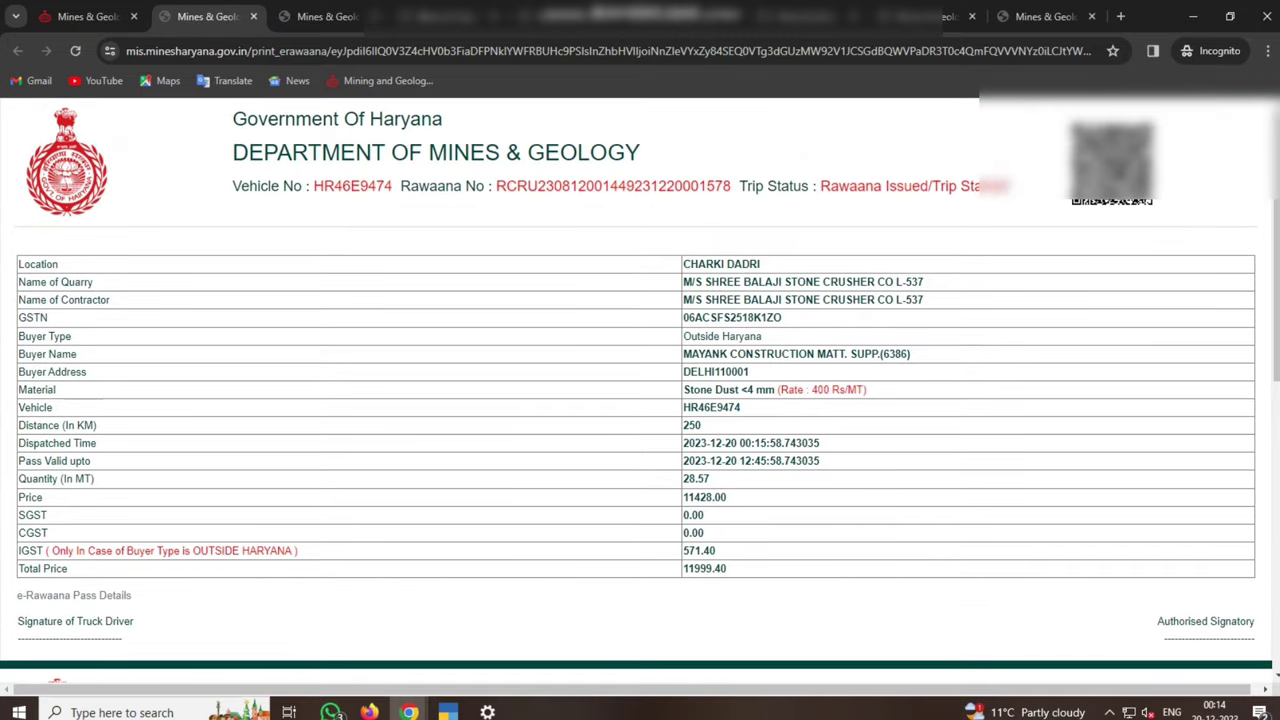
pyautogui.hotkey('ctrl', 'p')
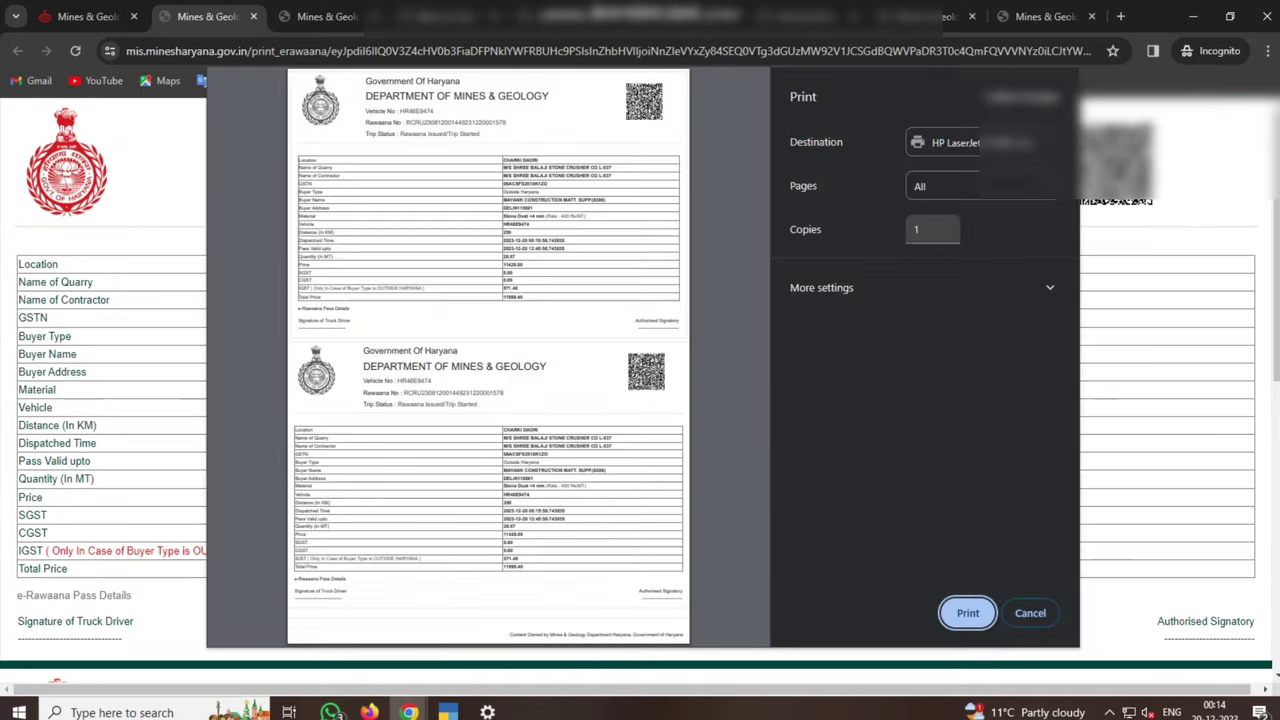
pyautogui.press('Return')
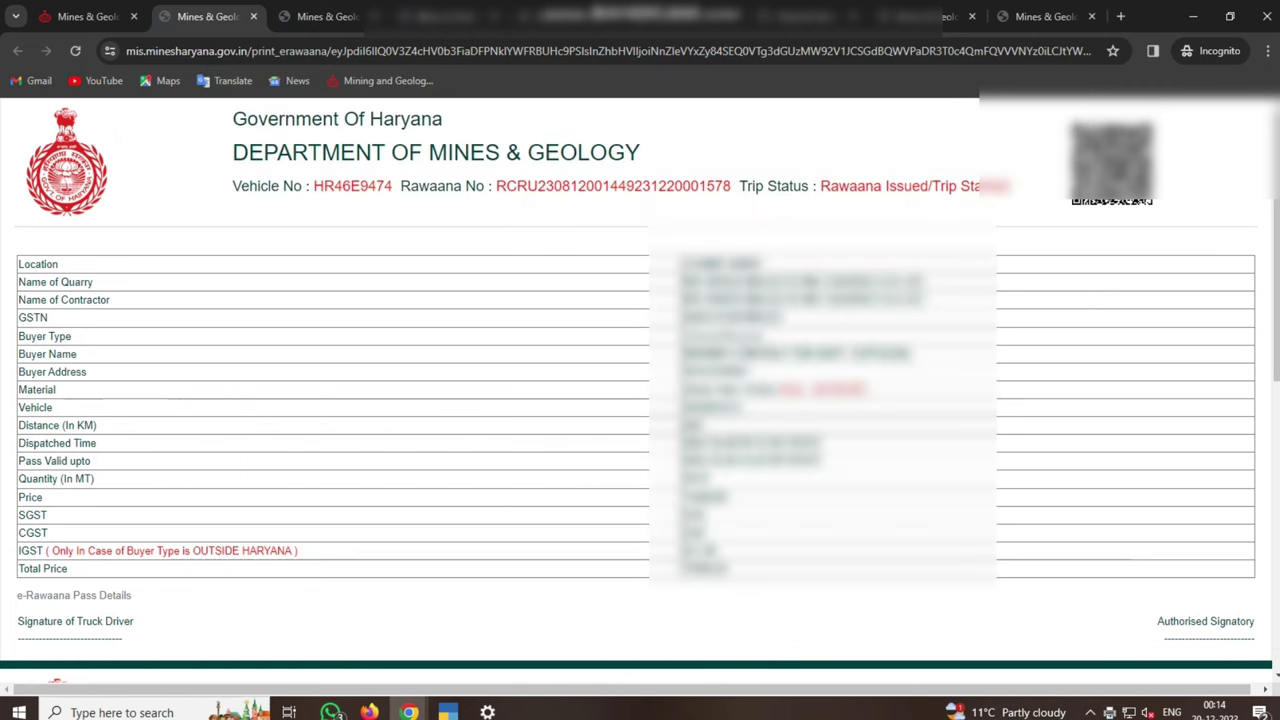